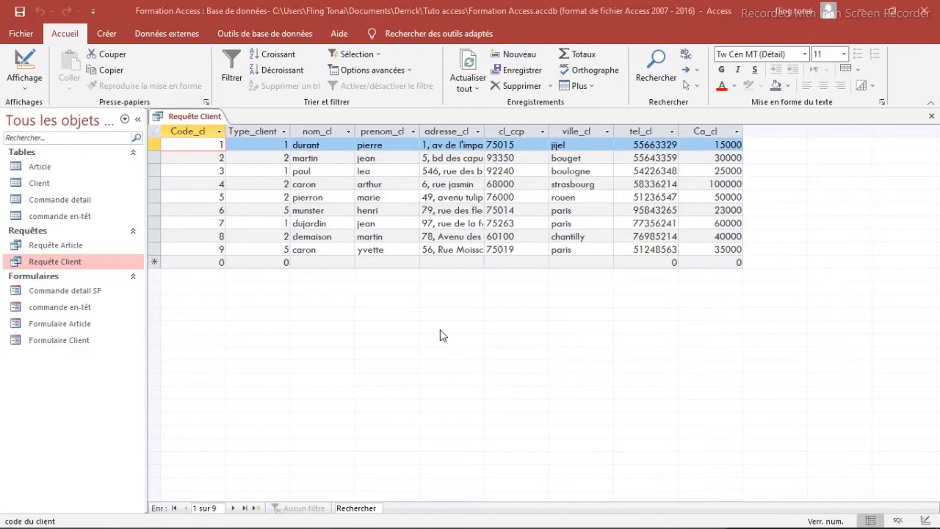
# Step: Create a new query in design view based on the Client table
pyautogui.click(443, 335)
pyautogui.click(106, 35)
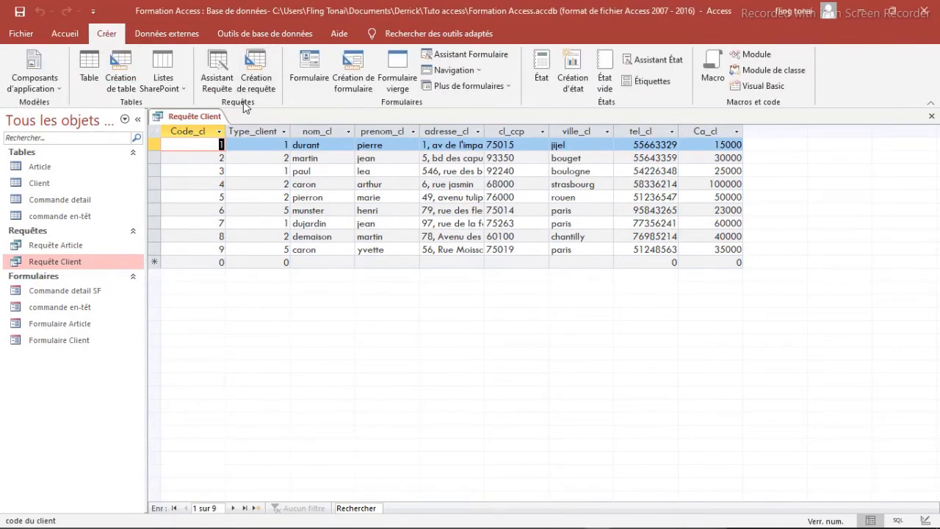
pyautogui.click(257, 77)
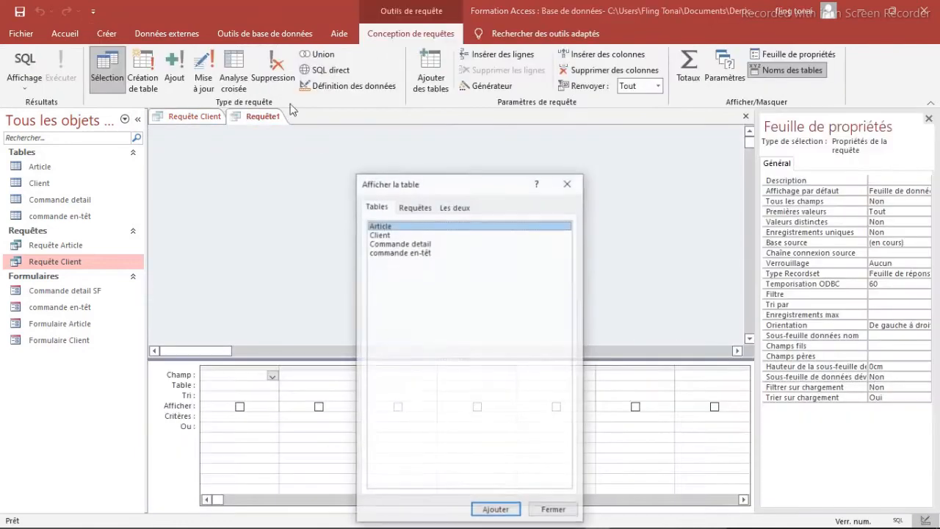
pyautogui.click(380, 234)
pyautogui.click(499, 511)
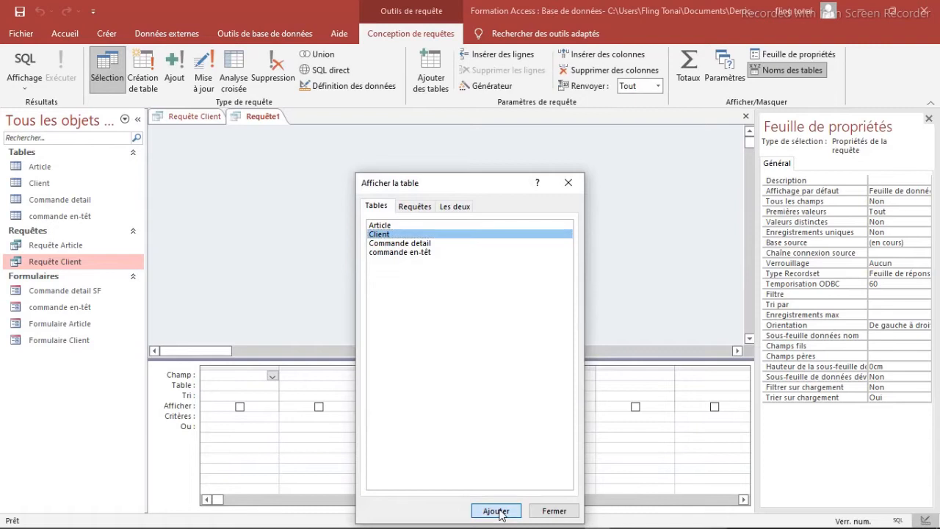
pyautogui.click(565, 186)
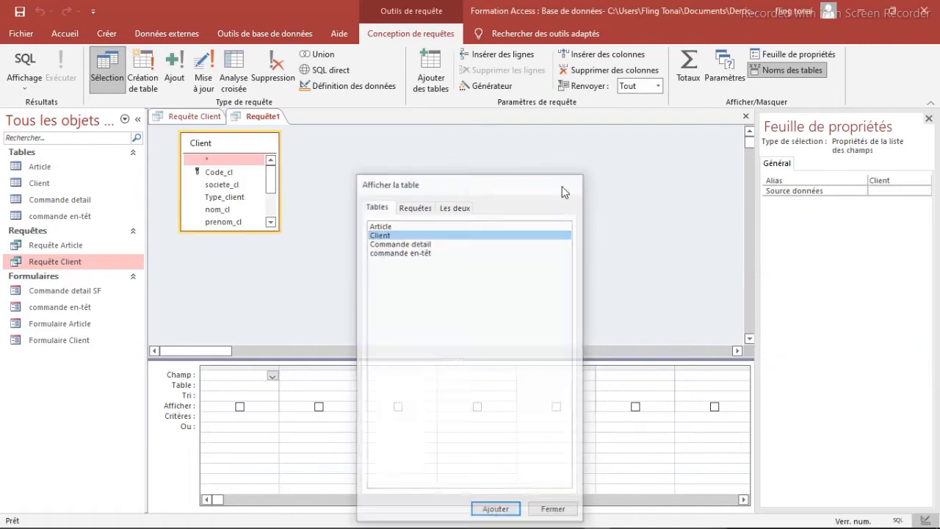
# Step: Add the Ca_cl field to the query and show the totals row, setting its operation to Moyenne
pyautogui.scroll(-1, 270, 197)
pyautogui.moveTo(270, 197); pyautogui.dragTo(270, 211)
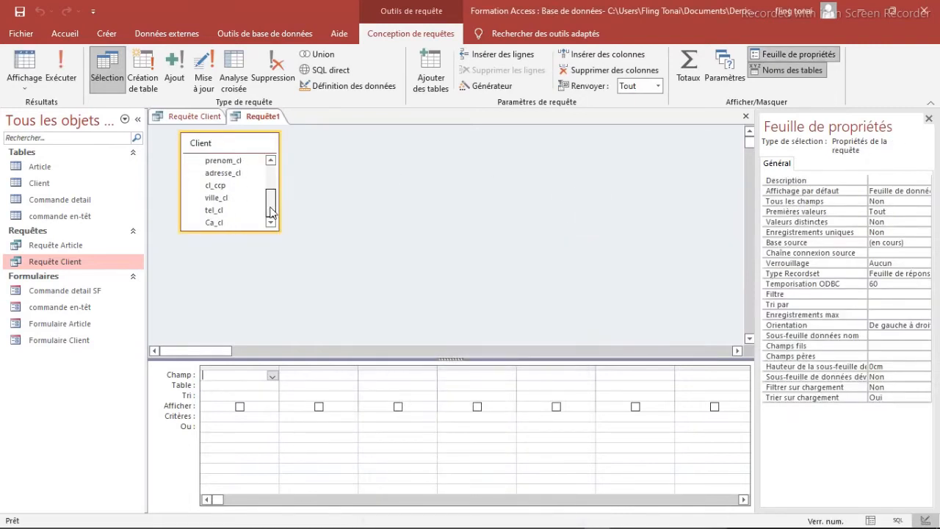
pyautogui.doubleClick(216, 223)
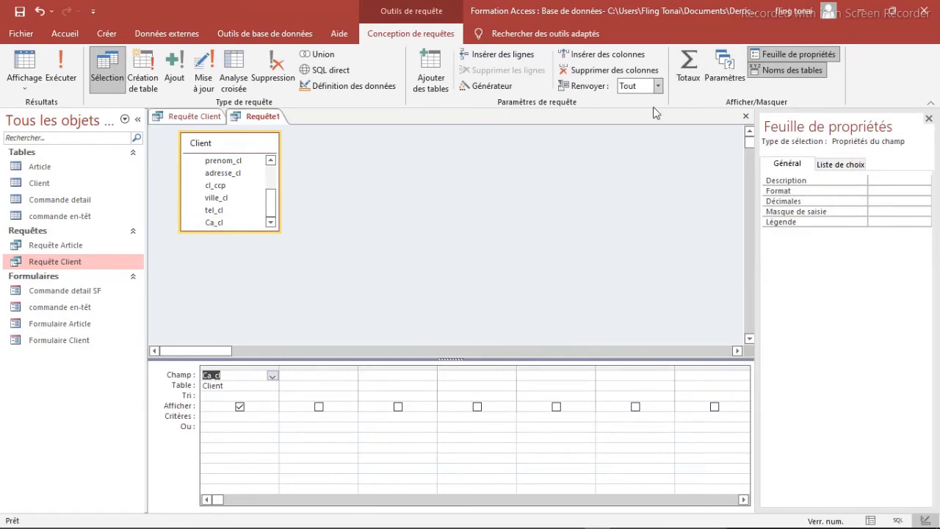
pyautogui.click(686, 77)
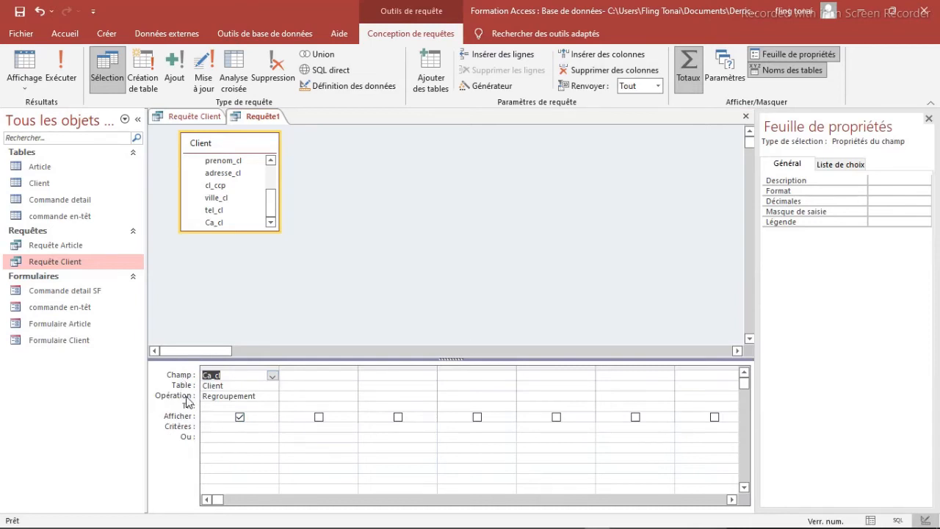
pyautogui.click(264, 396)
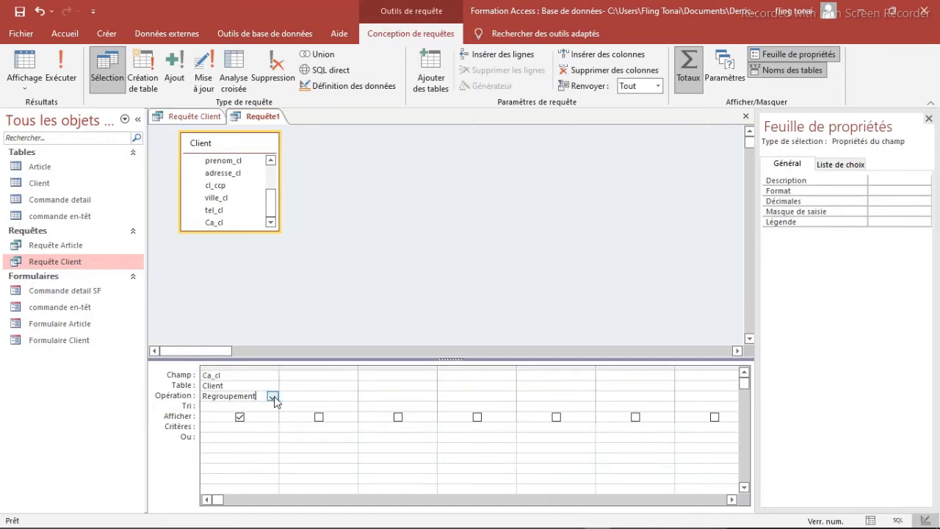
pyautogui.click(272, 396)
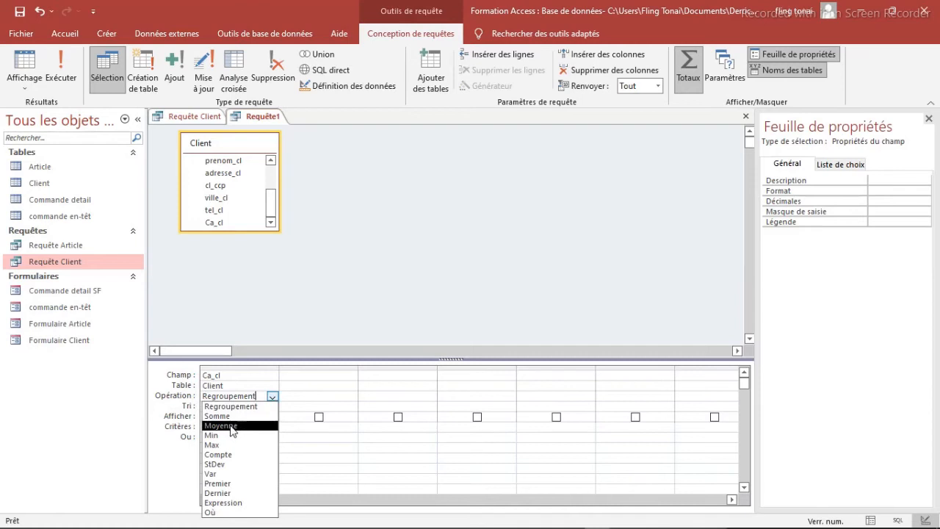
pyautogui.click(229, 427)
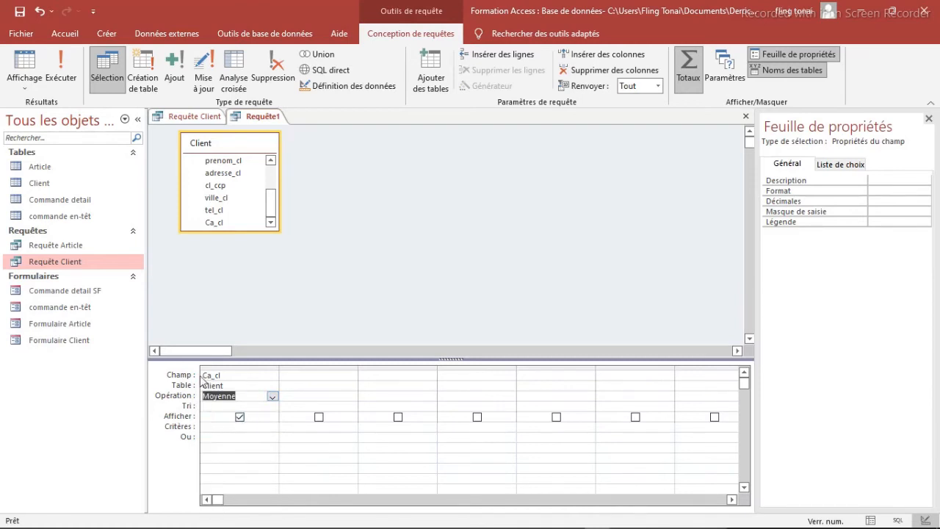
# Step: Save the query as Requête Moyenne Client
pyautogui.rightClick(262, 122)
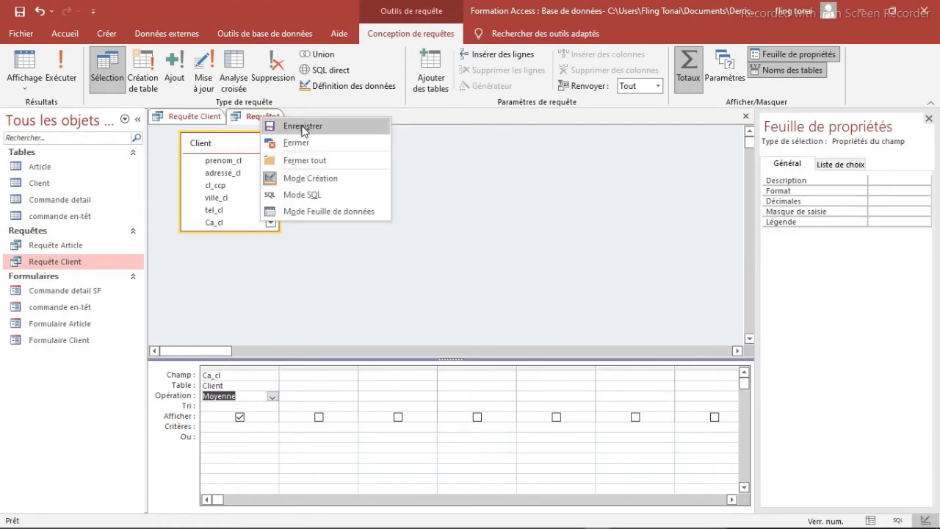
pyautogui.click(301, 128)
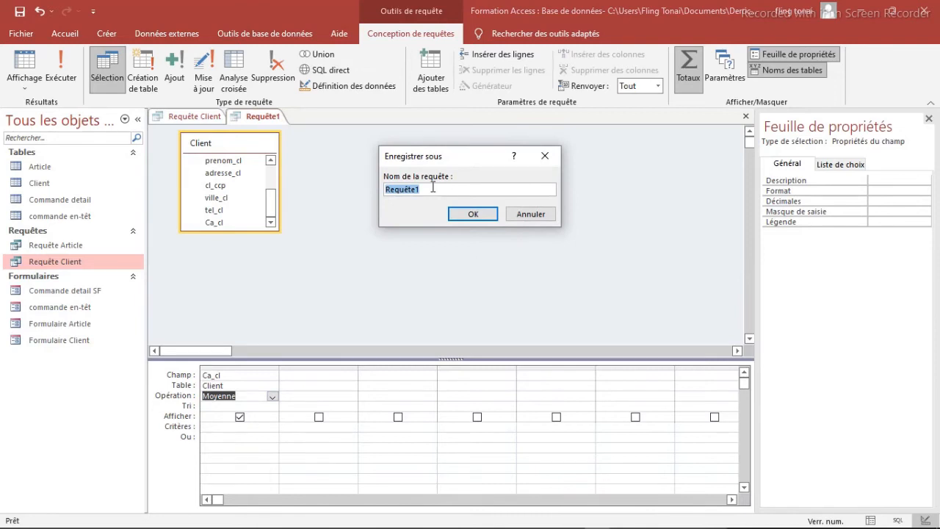
pyautogui.click(433, 187)
pyautogui.press('BackSpace')
pyautogui.write('S')
pyautogui.press('BackSpace')
pyautogui.press('BackSpace')
pyautogui.write('Moyenne')
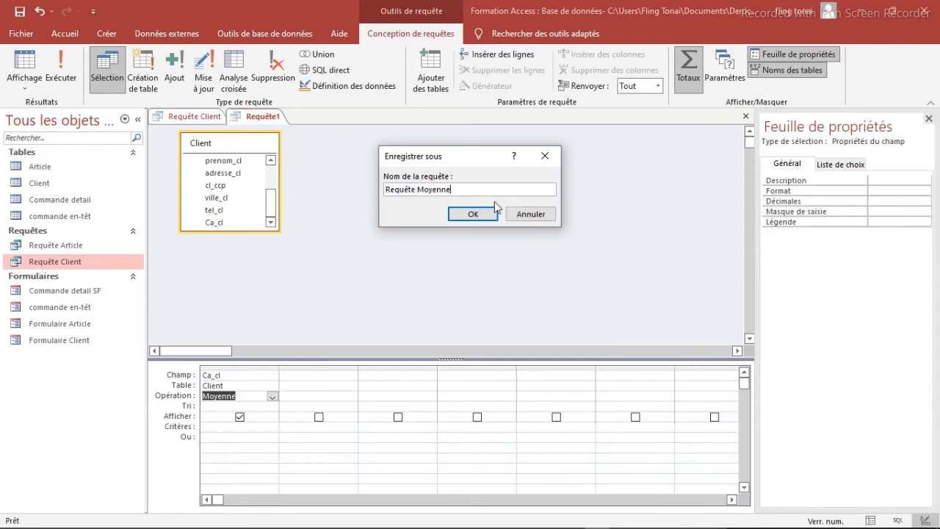
pyautogui.write(' Client')
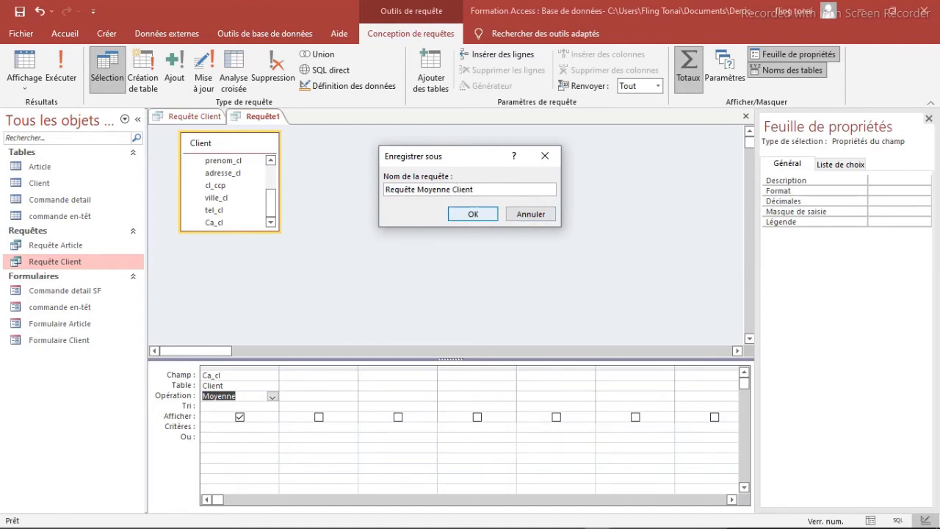
pyautogui.click(474, 214)
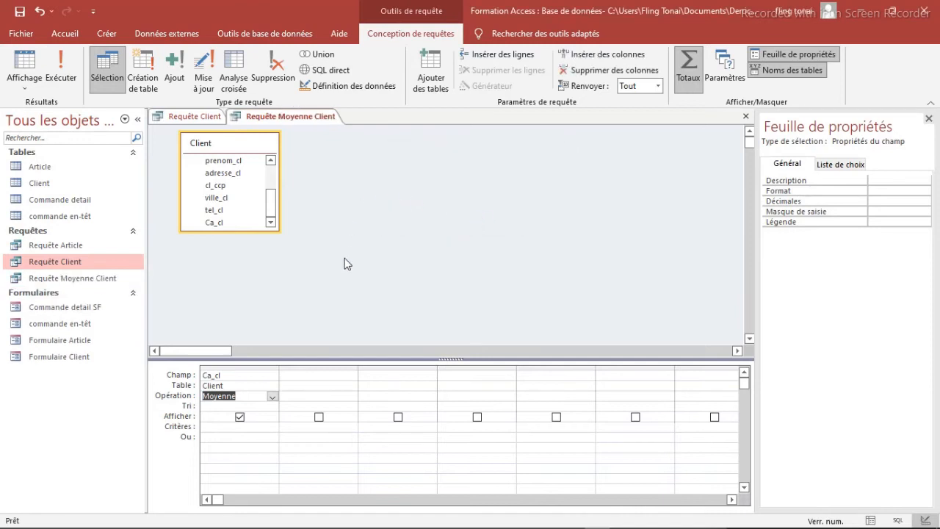
# Step: Run Requête Moyenne Client and check the average in its datasheet
pyautogui.click(67, 66)
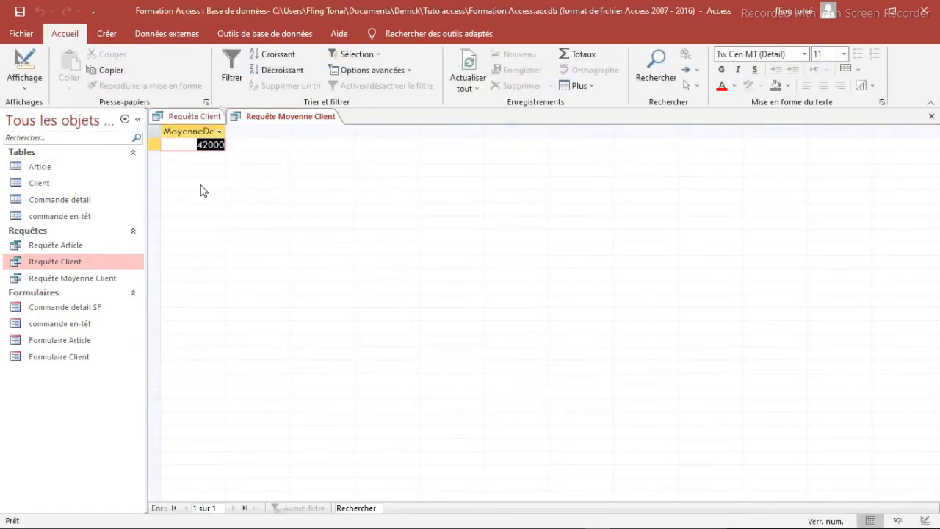
pyautogui.click(195, 145)
pyautogui.click(260, 119)
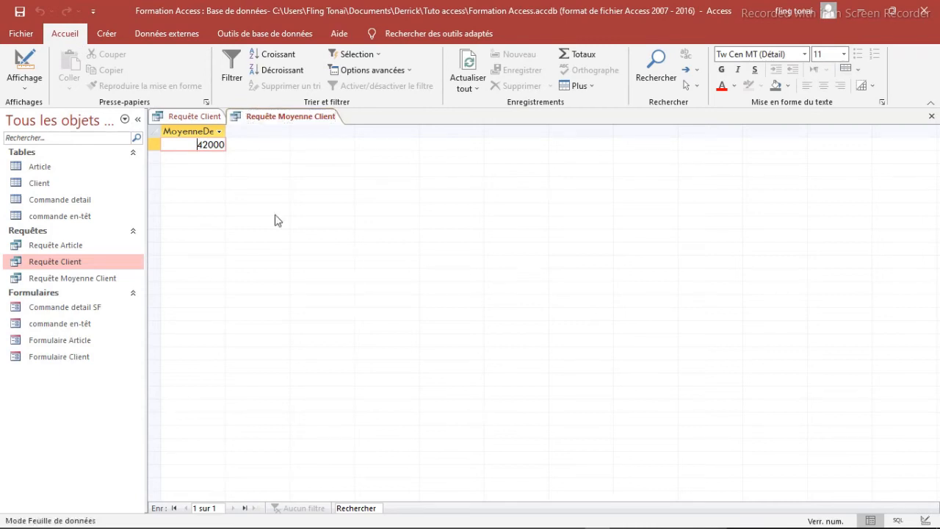
# Step: Create another query in design view with the Client table and the Requête Moyenne Client query as sources
pyautogui.click(112, 38)
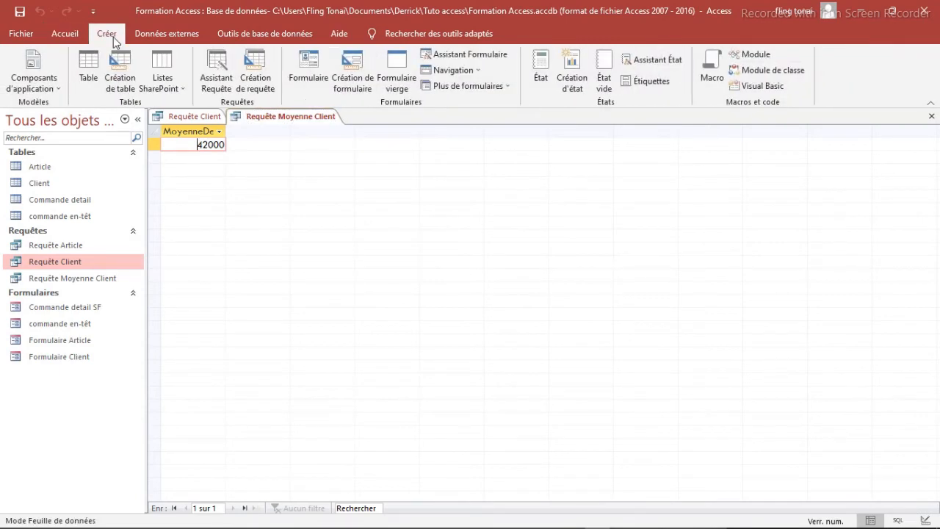
pyautogui.click(253, 68)
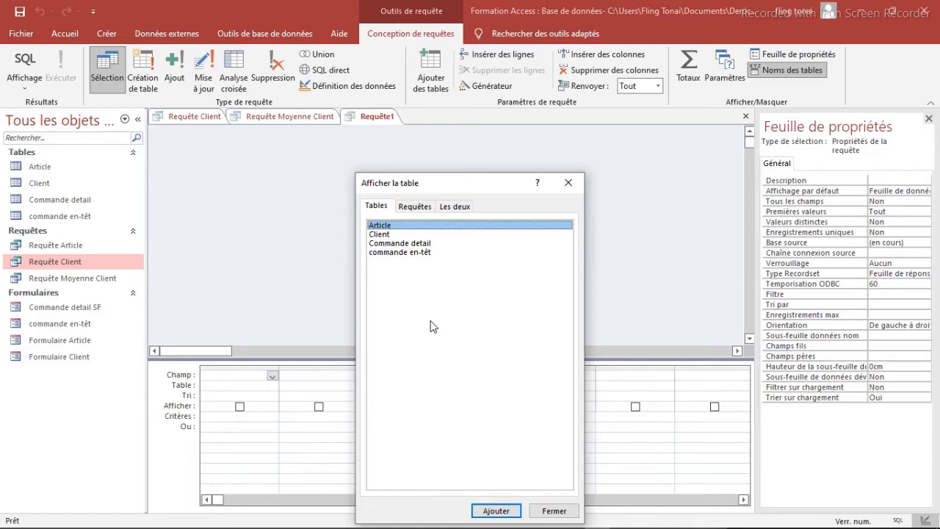
pyautogui.click(386, 235)
pyautogui.click(496, 511)
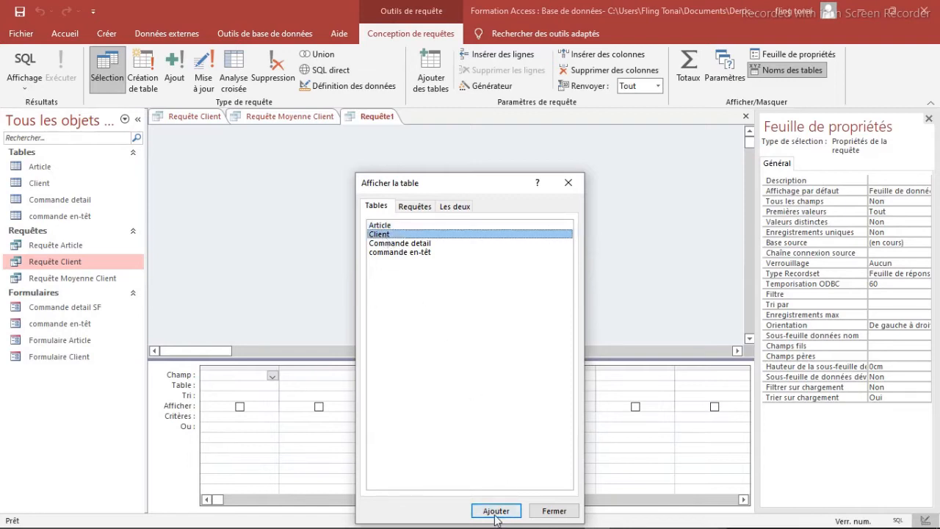
pyautogui.click(415, 207)
pyautogui.click(412, 243)
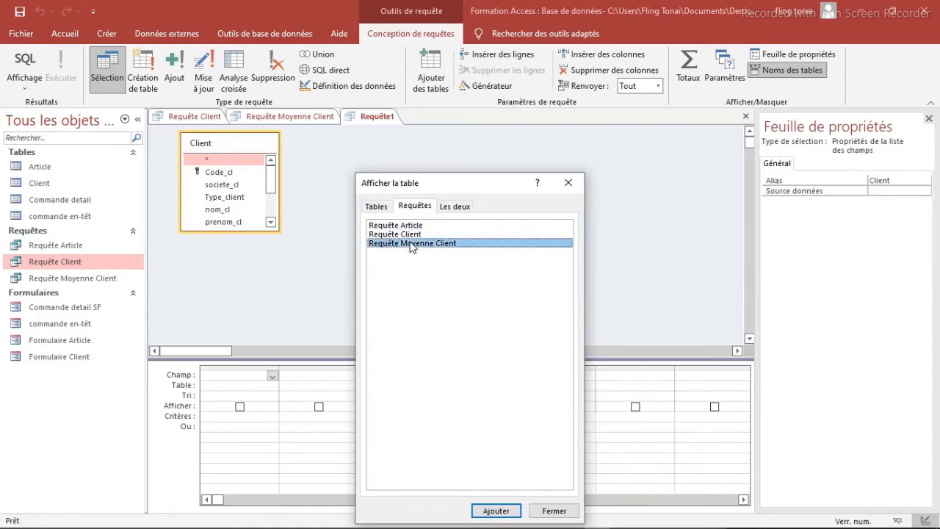
pyautogui.click(496, 511)
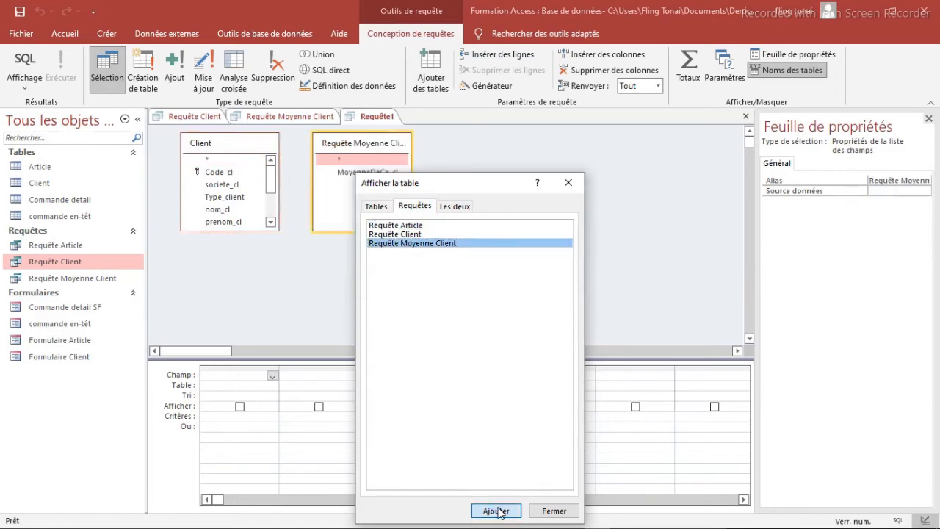
pyautogui.click(567, 184)
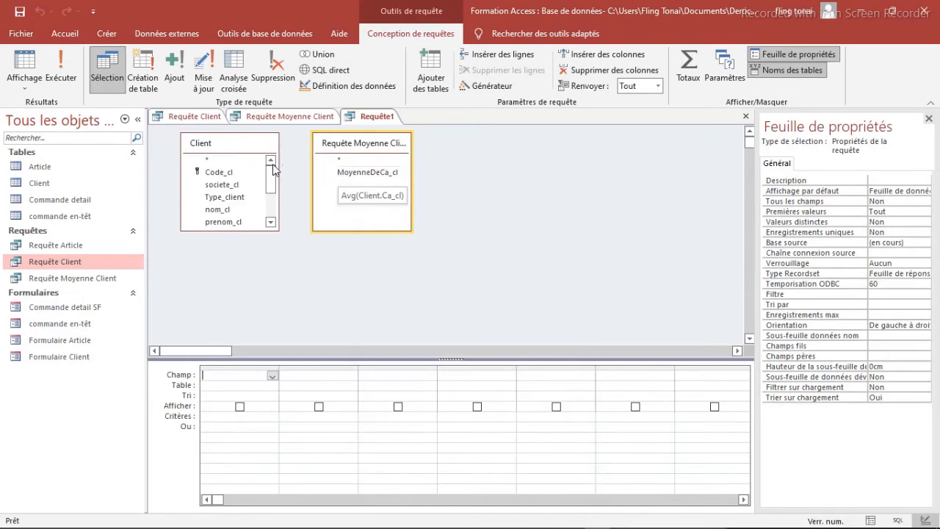
# Step: Add the Code_cl, societe_cl and Ca_cl fields from the Client table to the query grid
pyautogui.doubleClick(221, 173)
pyautogui.doubleClick(231, 186)
pyautogui.moveTo(271, 189); pyautogui.dragTo(272, 212)
pyautogui.doubleClick(214, 223)
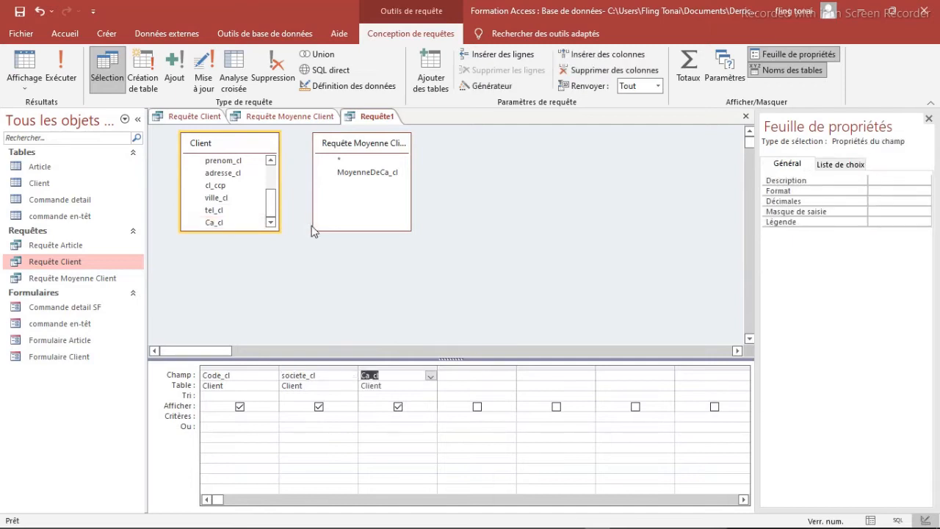
# Step: Set the Ca_cl criterion to >[Requête Moyenne Client]![MoyenneDeCa_cl], entering the > sign with the on-screen keyboard
pyautogui.click(397, 417)
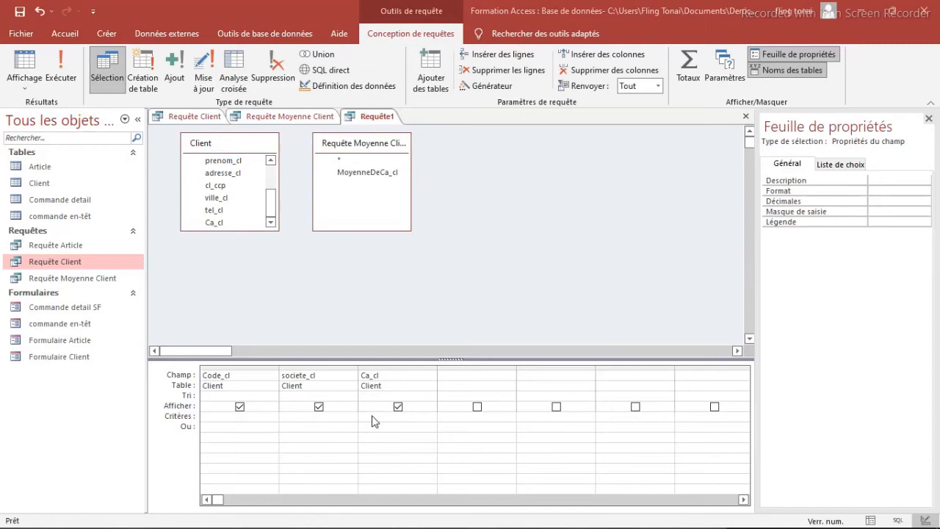
pyautogui.moveTo(578, 521)
pyautogui.click(646, 519)
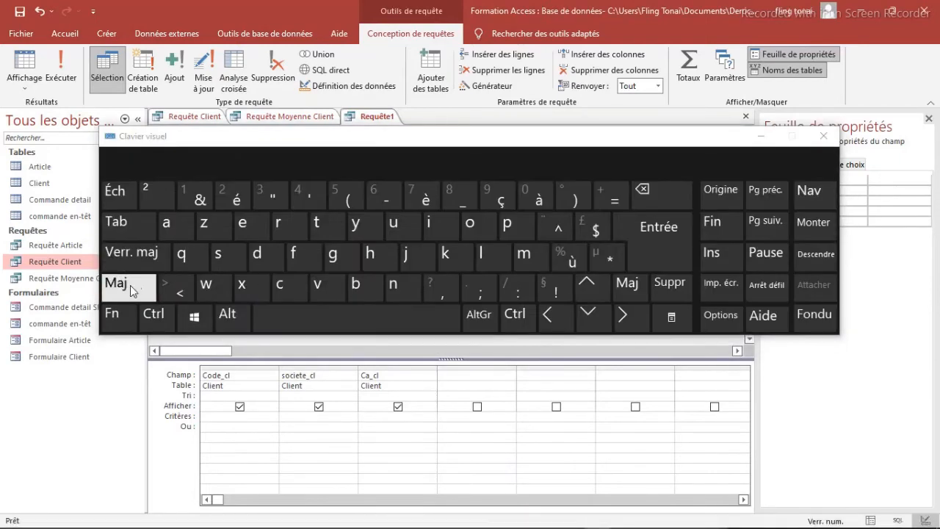
pyautogui.click(132, 288)
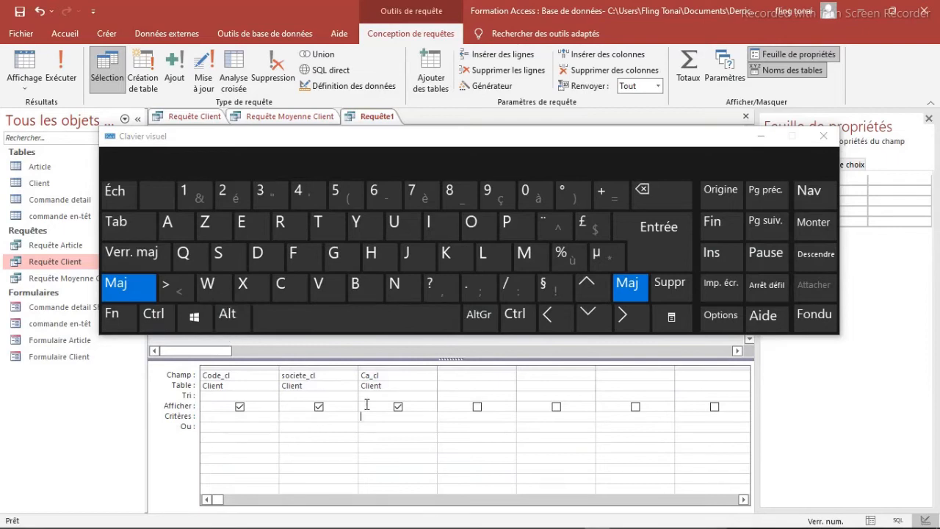
pyautogui.click(175, 295)
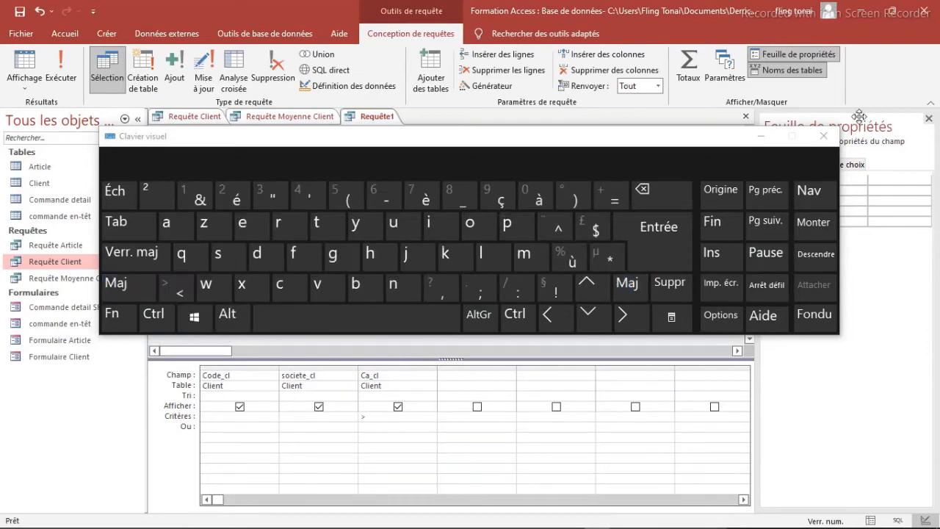
pyautogui.click(757, 136)
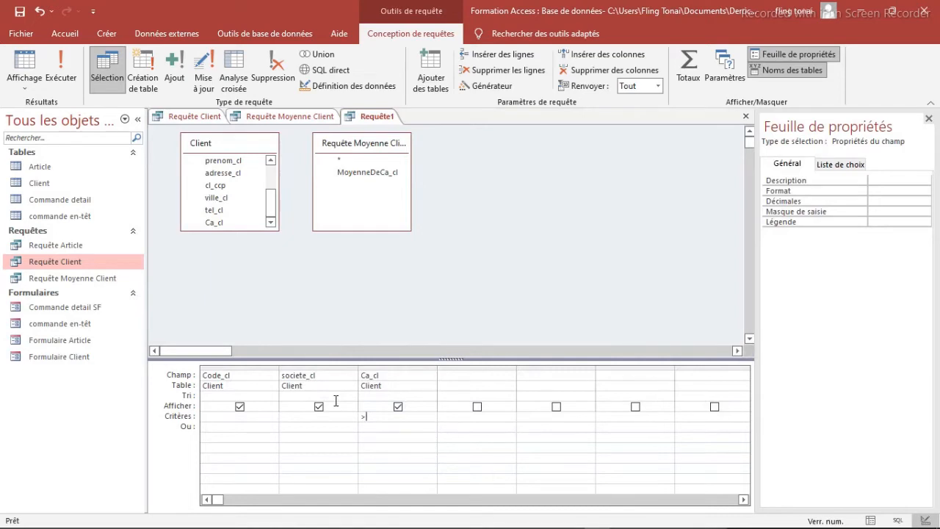
pyautogui.write('>Re')
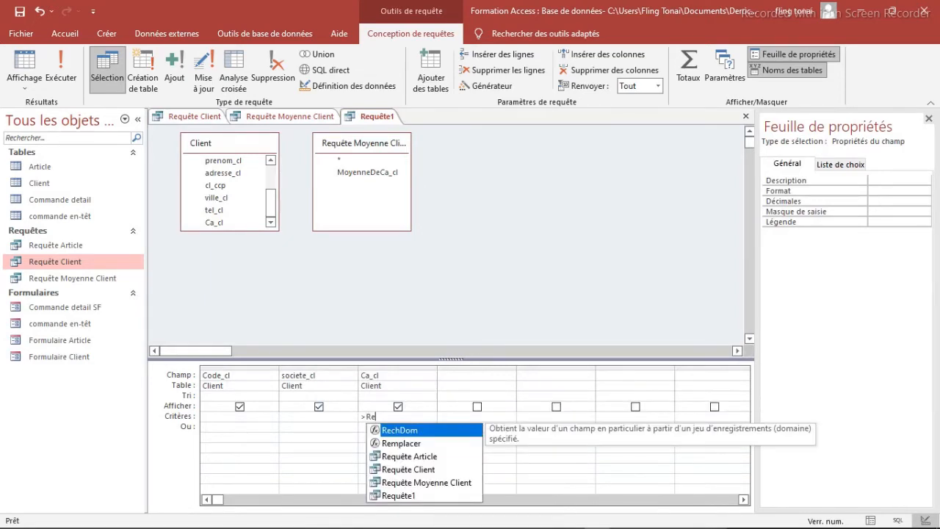
pyautogui.click(412, 482)
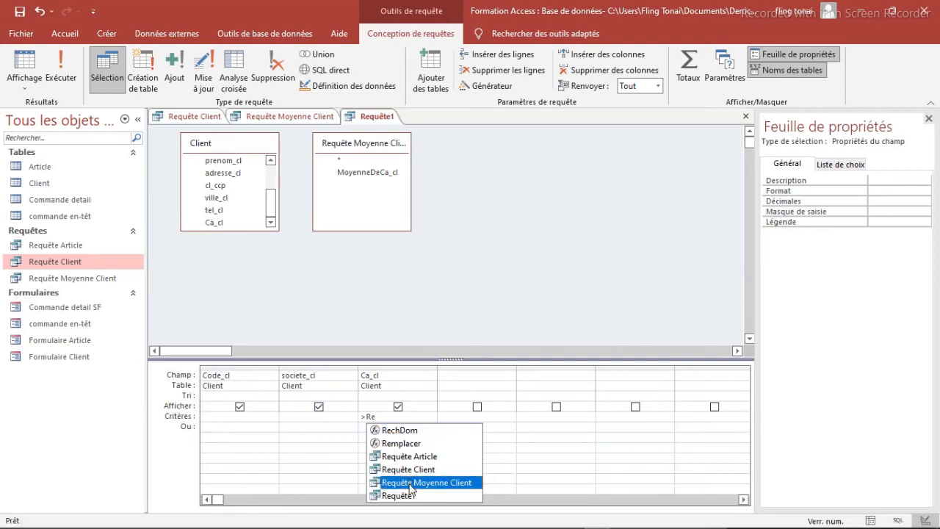
pyautogui.doubleClick(409, 484)
pyautogui.write('!')
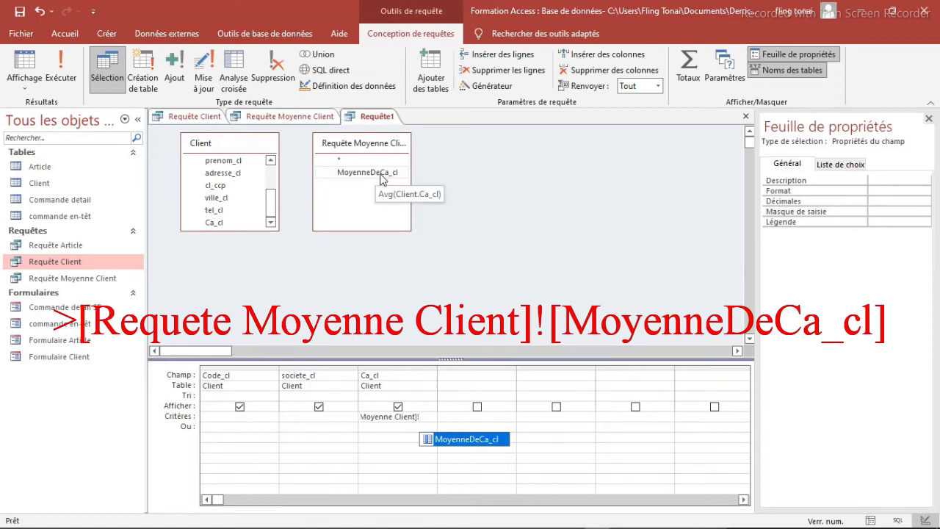
pyautogui.doubleClick(464, 439)
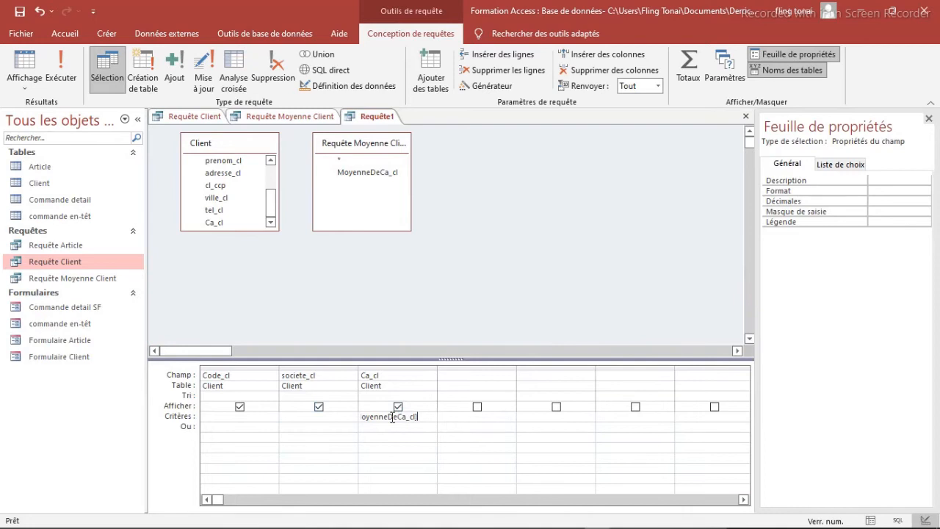
# Step: Run the new query and compare its Ca_cl values with the average in Requête Moyenne Client
pyautogui.click(62, 69)
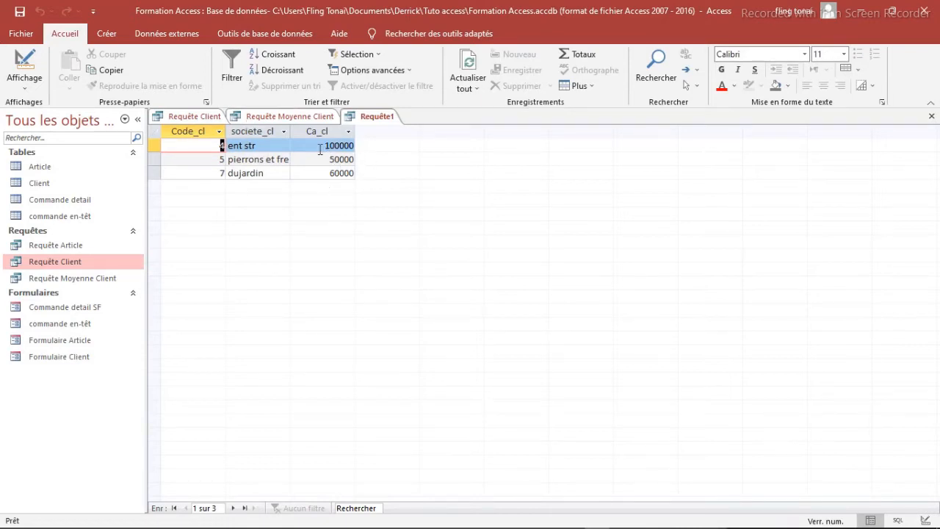
pyautogui.click(286, 118)
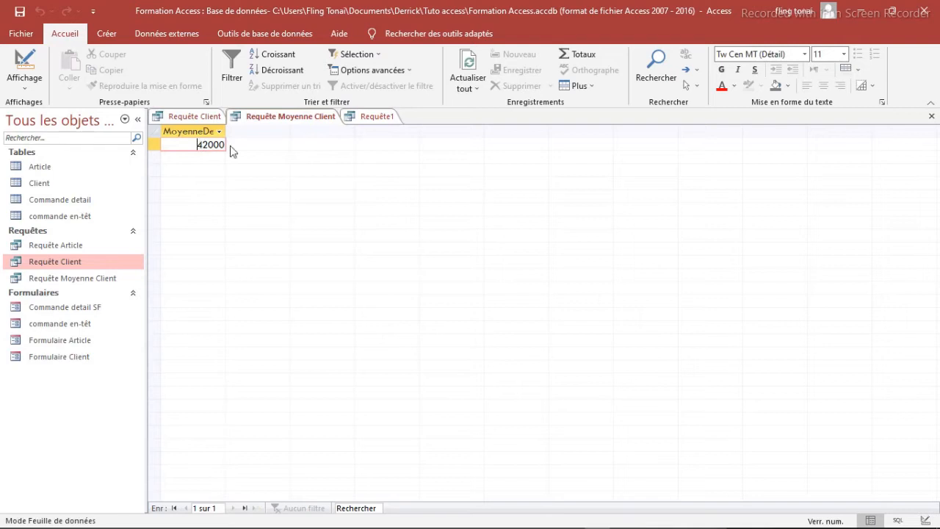
# Step: Compare the Requête1 results with the Ca_cl values of all records in the Client table
pyautogui.click(371, 116)
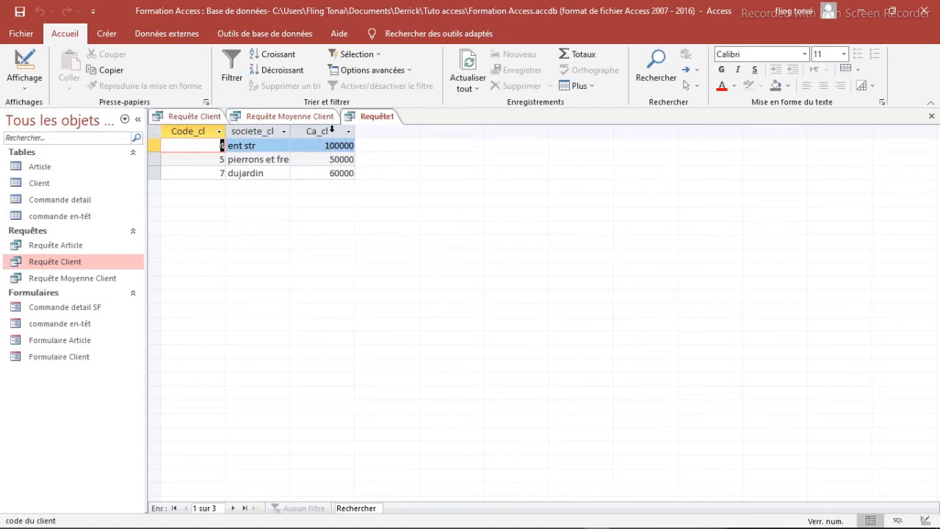
pyautogui.doubleClick(40, 183)
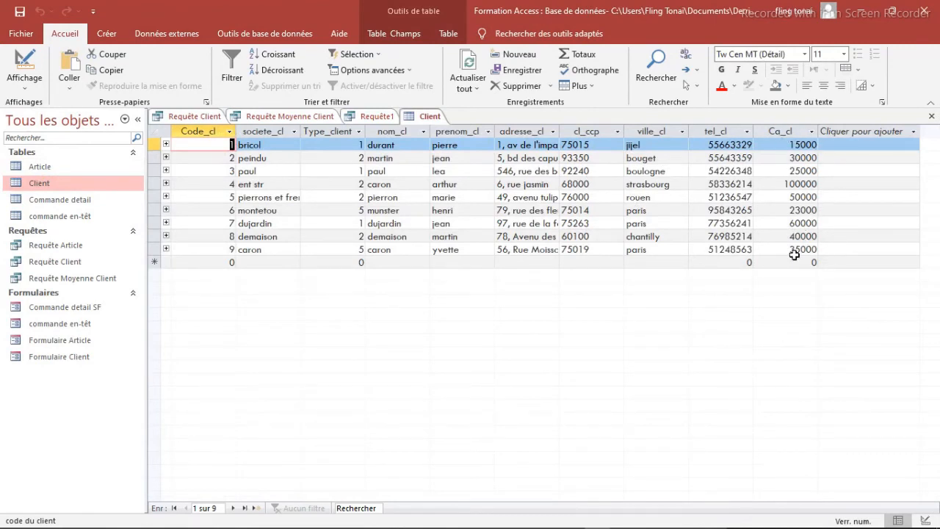
pyautogui.click(377, 120)
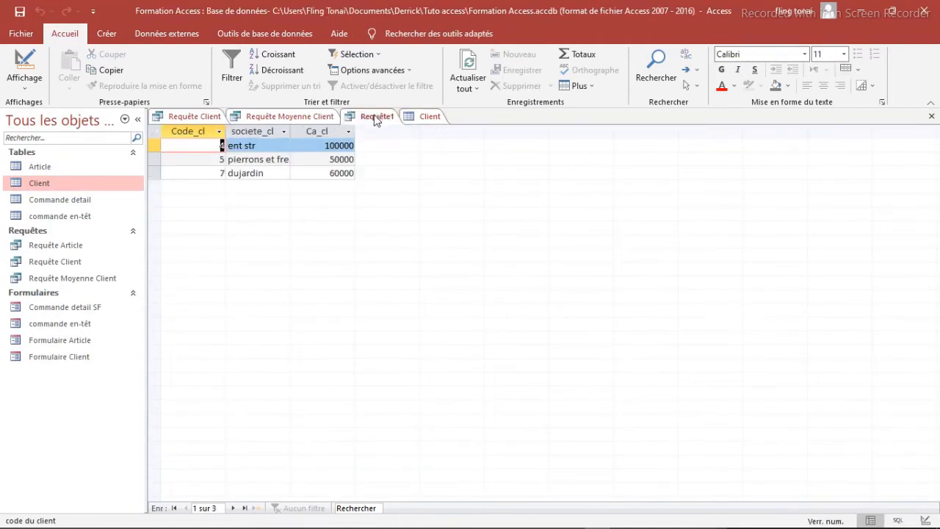
# Step: Save the Requête1 query under the name R Client Sup Moyenne
pyautogui.rightClick(374, 119)
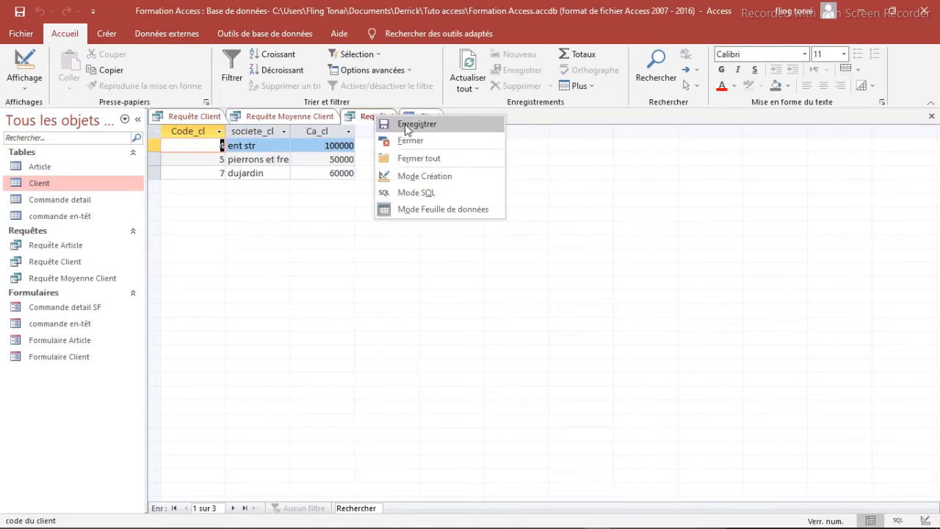
pyautogui.click(404, 122)
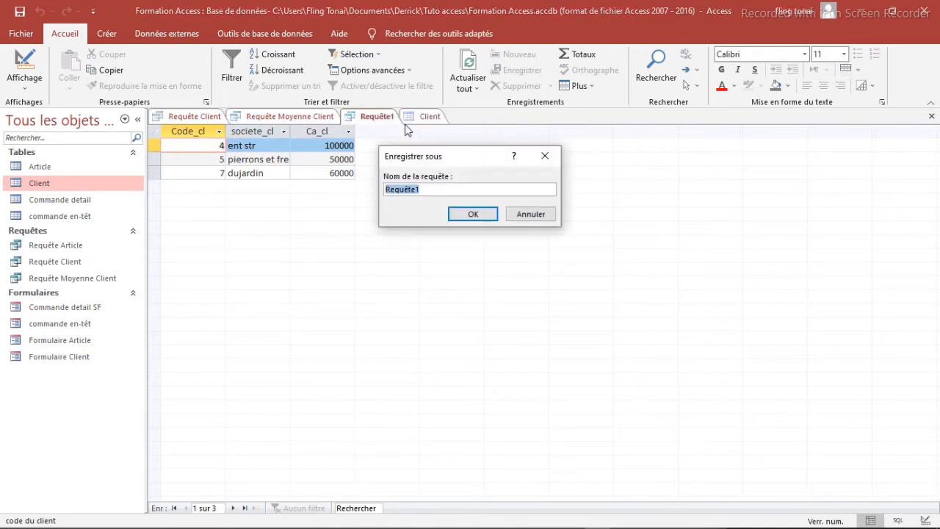
pyautogui.press('BackSpace')
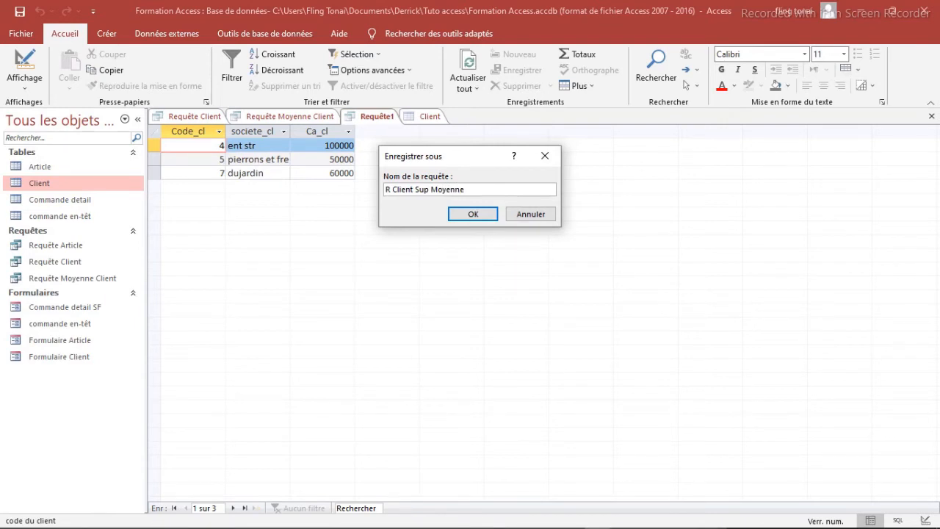
pyautogui.click(473, 214)
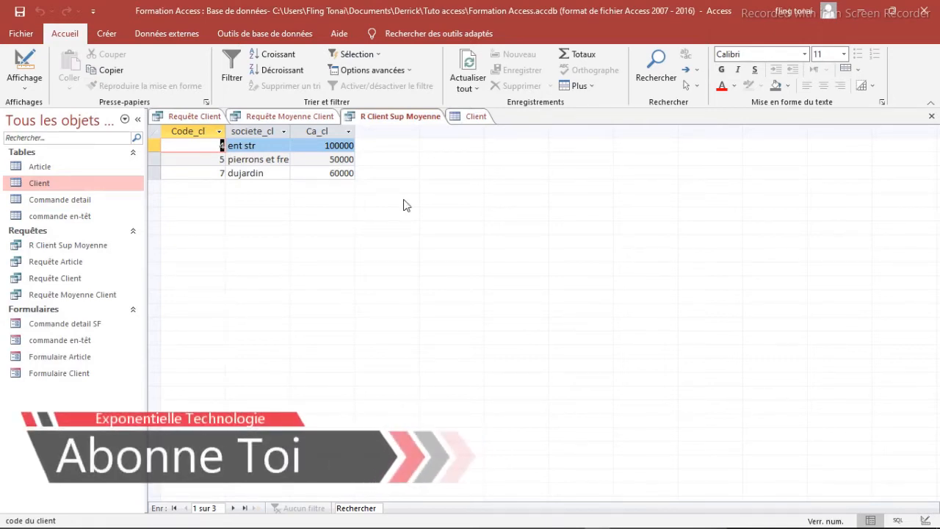
# Step: Create a new query in design view with only the Client table as its source
pyautogui.click(106, 33)
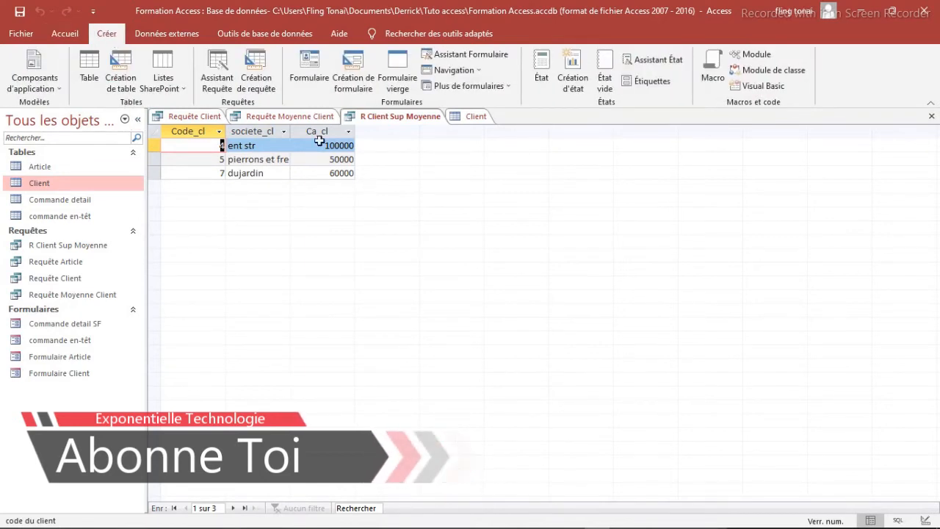
pyautogui.click(262, 80)
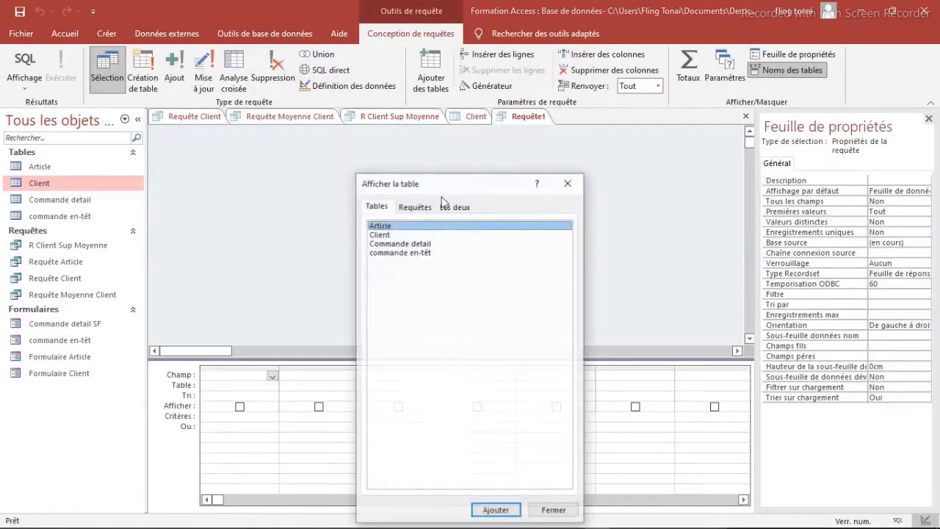
pyautogui.click(389, 235)
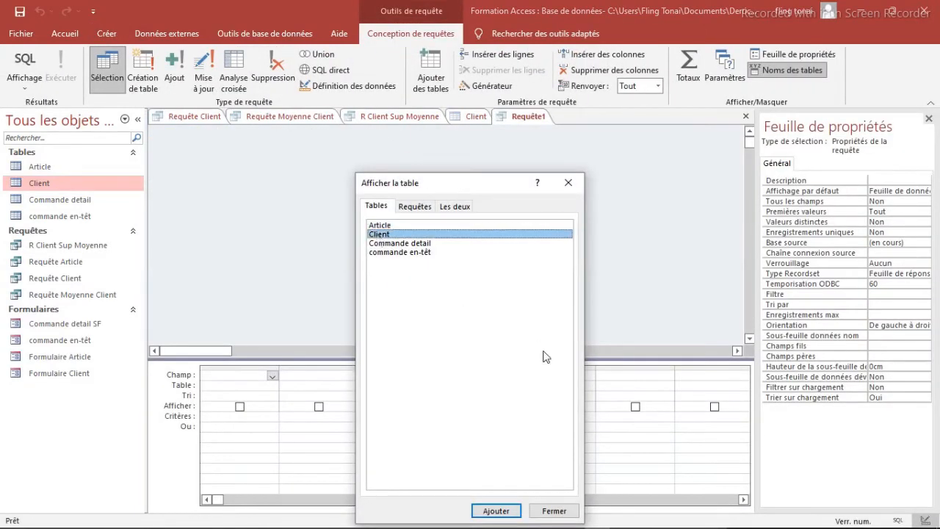
pyautogui.click(498, 511)
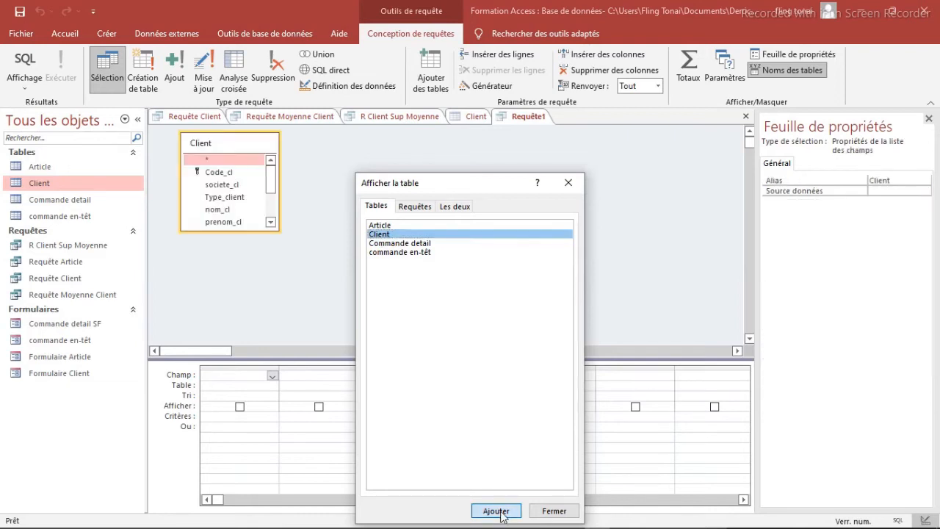
pyautogui.click(569, 185)
# Step: Add the Code_cl, societe_cl and Ca_cl fields of the Client table to the new query's grid
pyautogui.moveTo(273, 170)
pyautogui.mouseDown()
pyautogui.moveTo(268, 222)
pyautogui.moveTo(271, 163)
pyautogui.mouseUp()
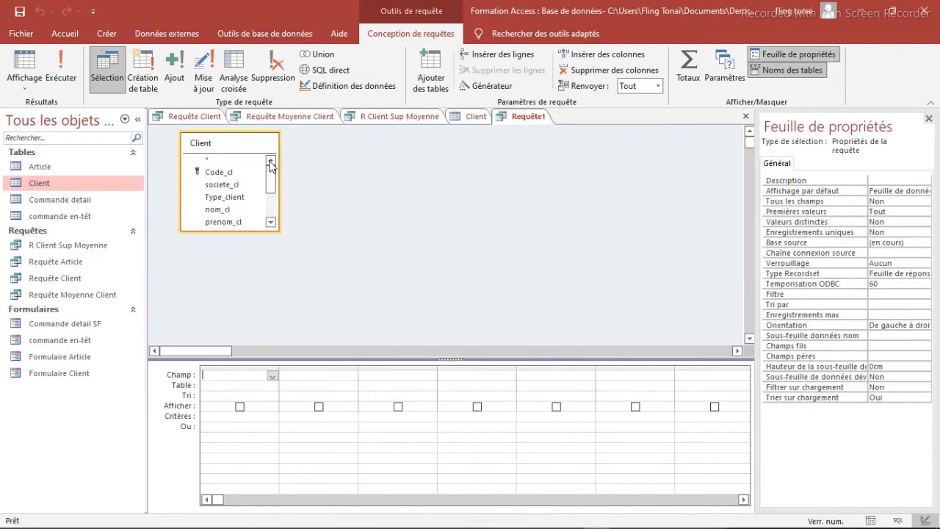
pyautogui.doubleClick(226, 177)
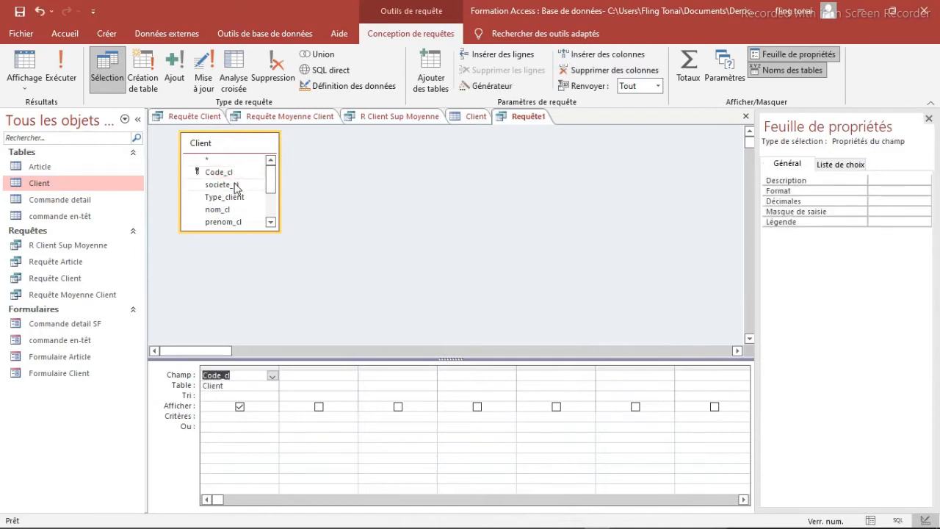
pyautogui.doubleClick(235, 186)
pyautogui.moveTo(270, 179); pyautogui.dragTo(271, 205)
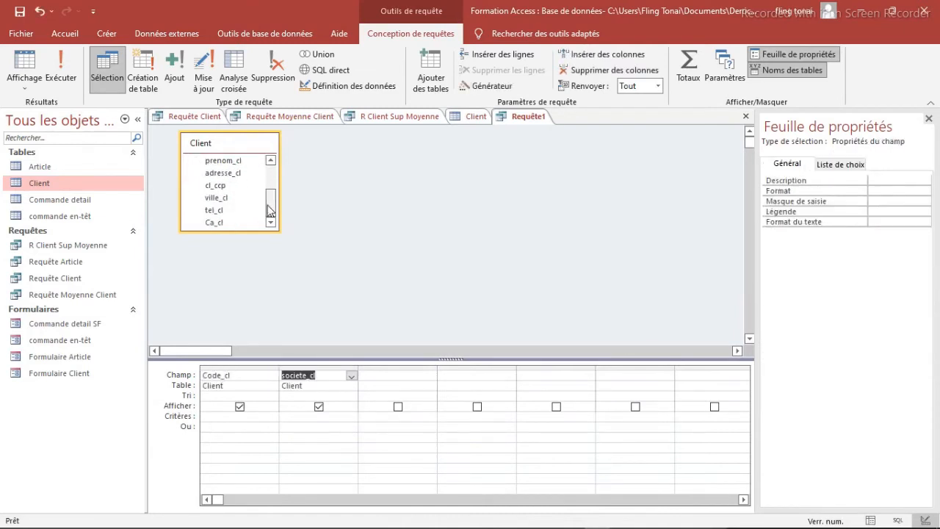
pyautogui.doubleClick(218, 223)
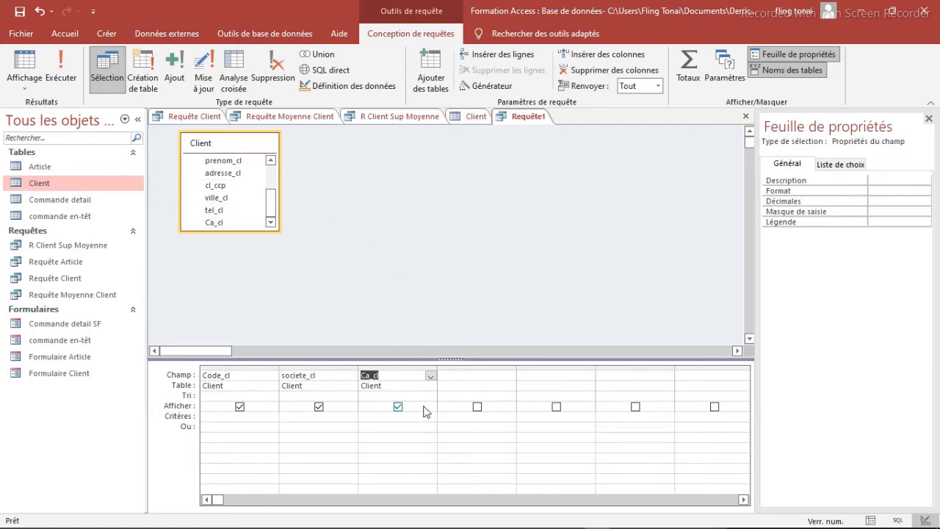
# Step: Start the Ca_cl criterion in the expression builder with the built-in domain aggregate function MoyDom, leaving no CpteDom or «Expr» text before it
pyautogui.click(381, 418)
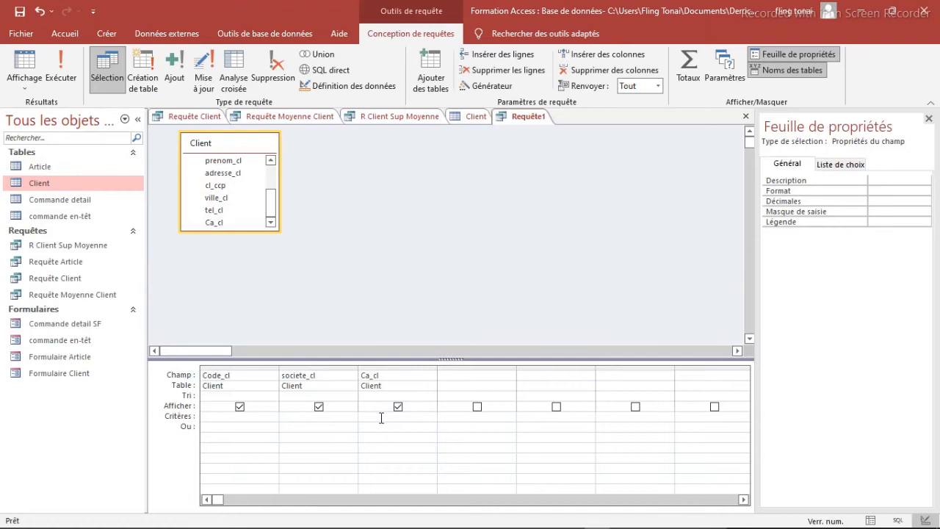
pyautogui.rightClick(381, 417)
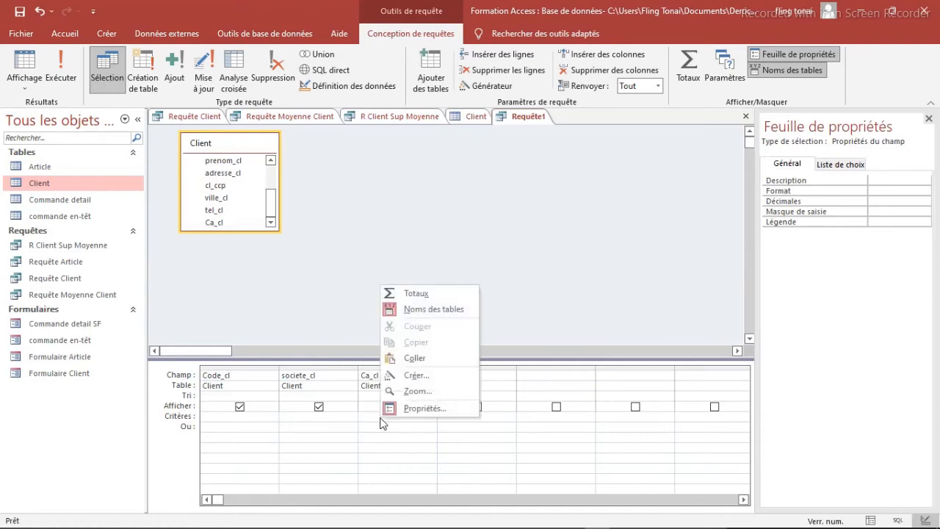
pyautogui.click(408, 378)
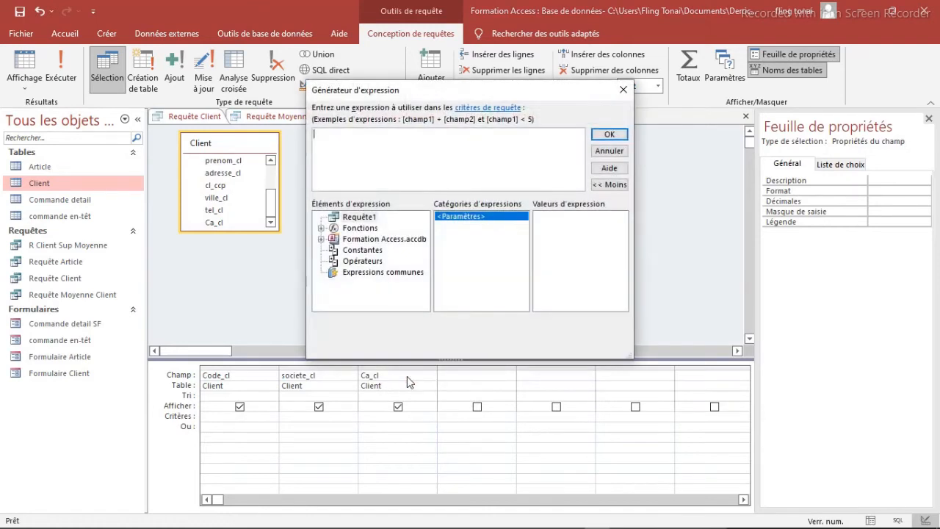
pyautogui.click(334, 229)
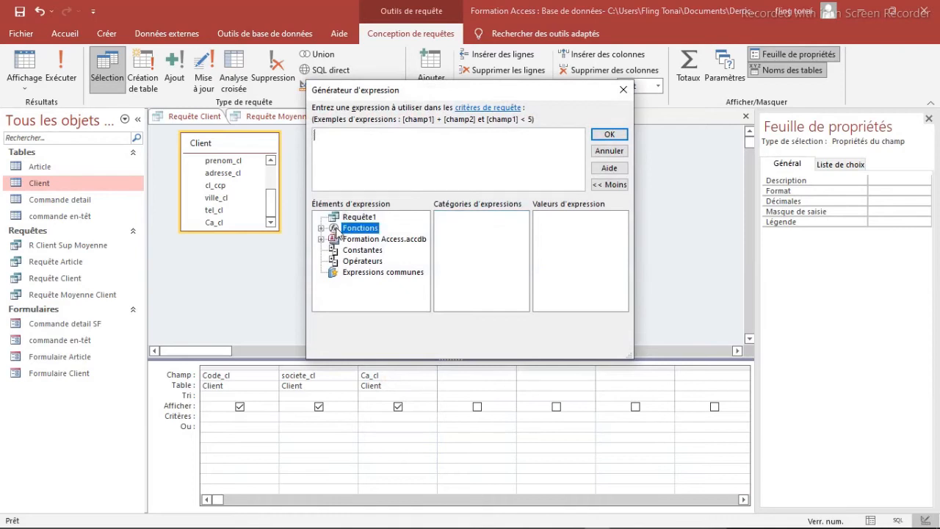
pyautogui.doubleClick(335, 229)
pyautogui.click(376, 240)
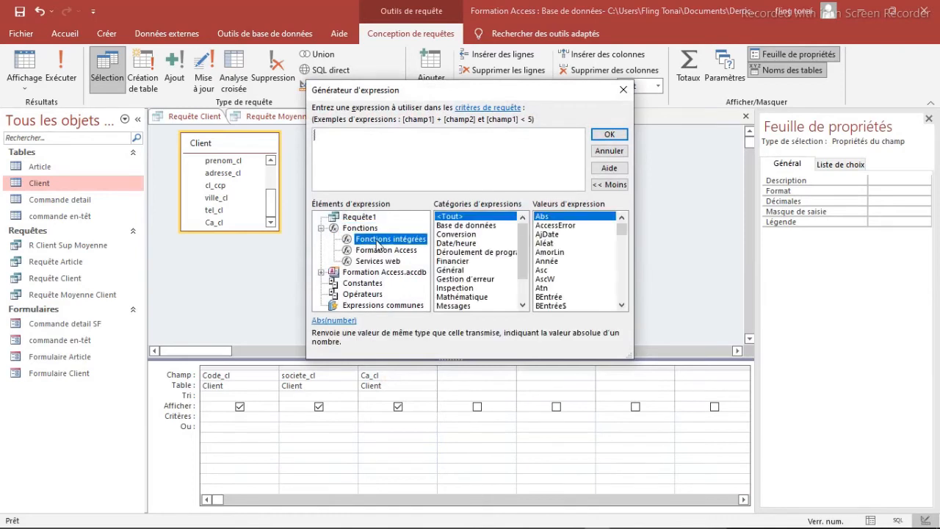
pyautogui.scroll(-2, 526, 291)
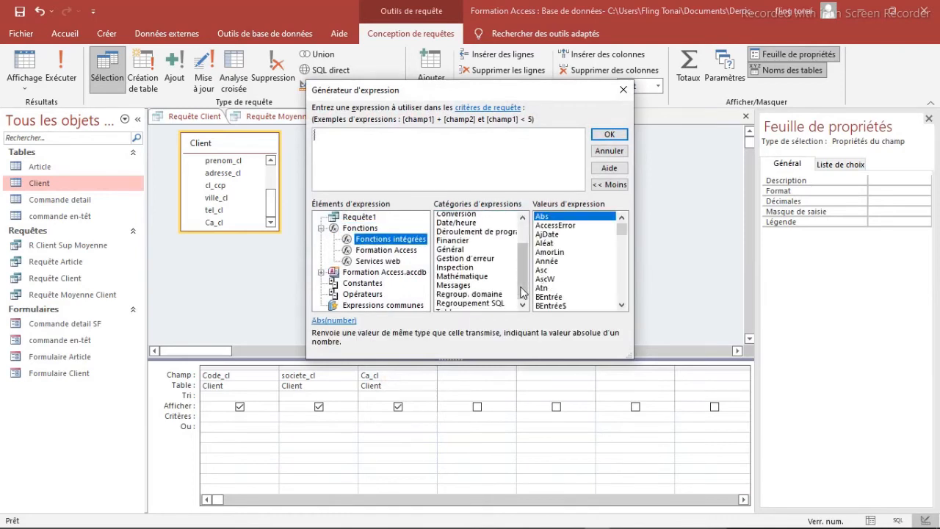
pyautogui.doubleClick(479, 279)
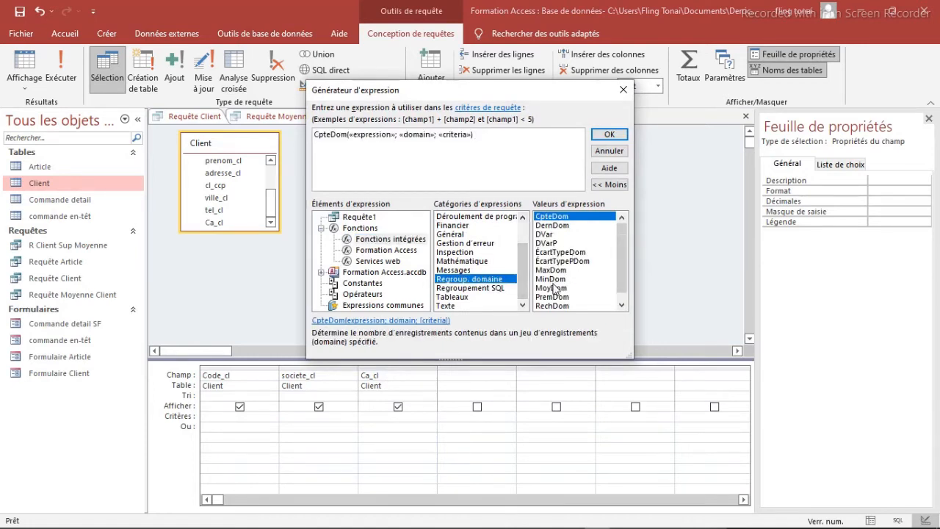
pyautogui.doubleClick(552, 288)
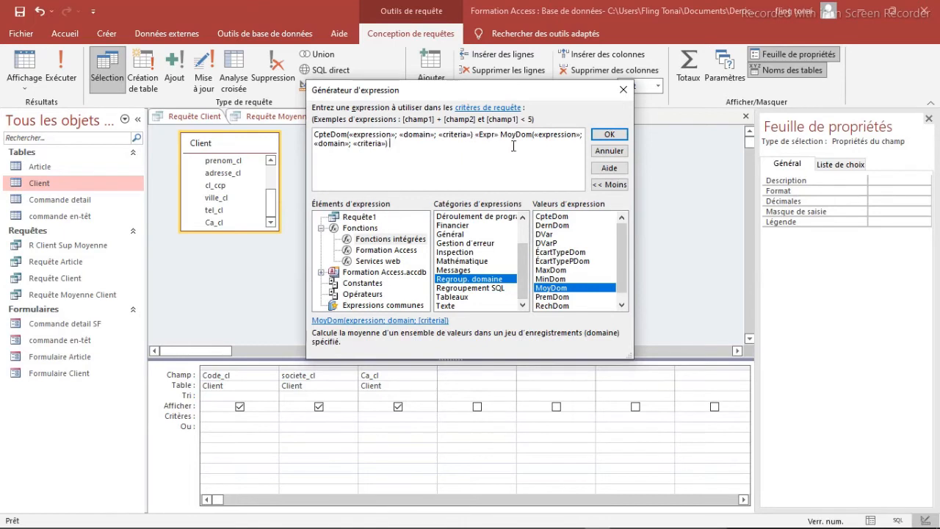
pyautogui.moveTo(502, 134); pyautogui.dragTo(314, 135)
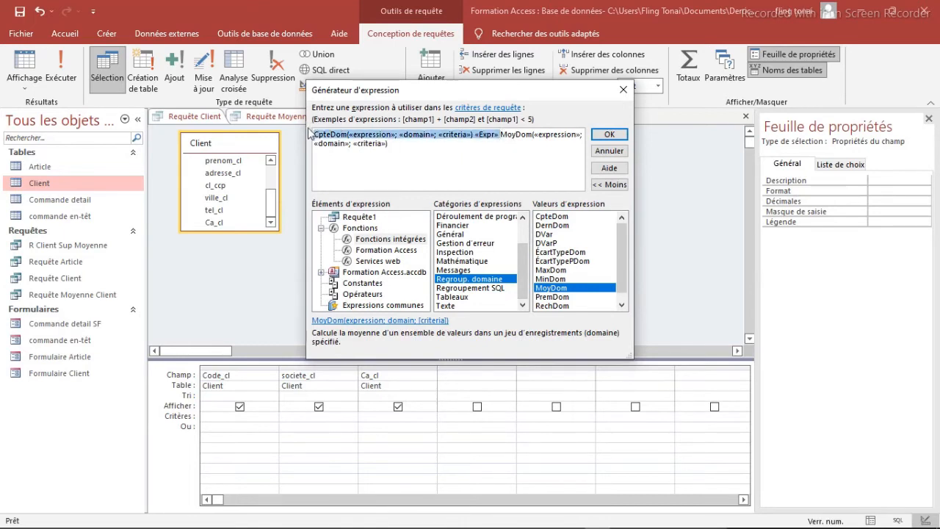
pyautogui.press('Delete')
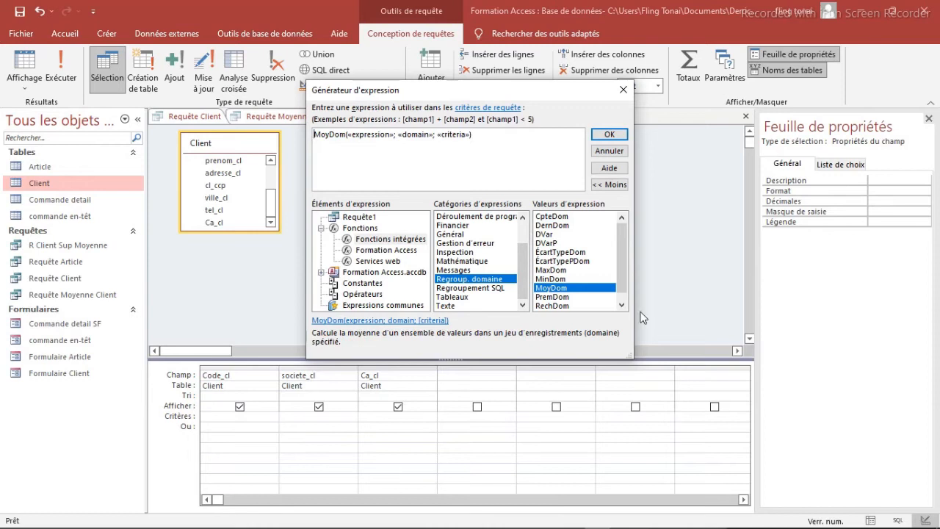
# Step: Insert a > sign in front of MoyDom with the on-screen keyboard, and minimize the keyboard
pyautogui.click(648, 519)
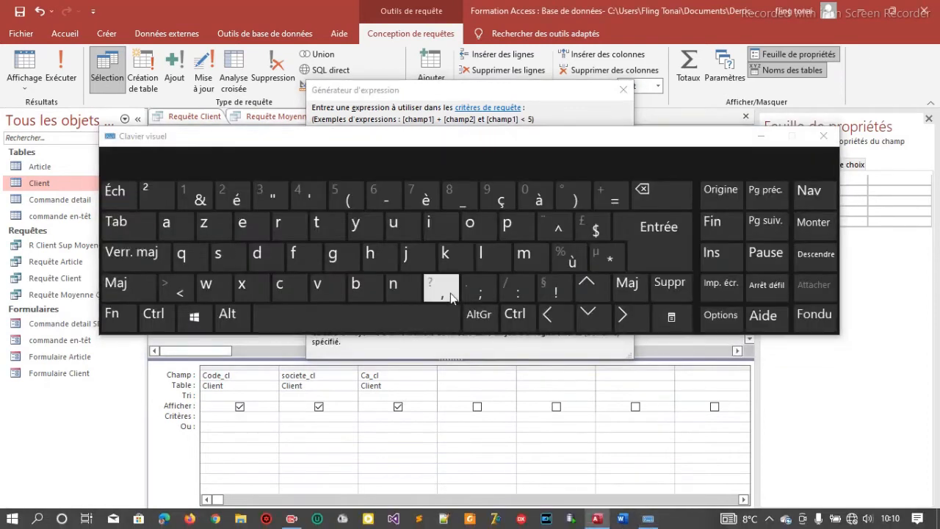
pyautogui.moveTo(390, 144); pyautogui.dragTo(389, 176)
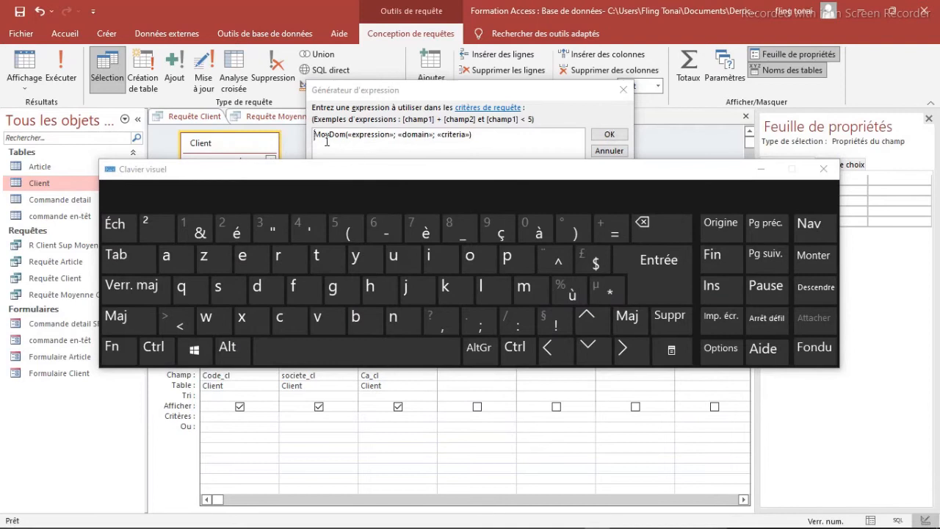
pyautogui.click(118, 319)
pyautogui.click(163, 321)
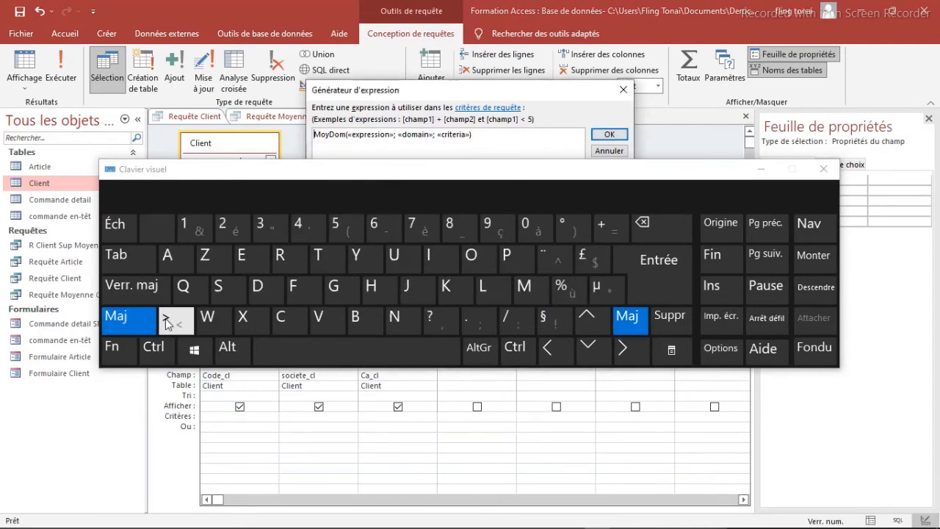
pyautogui.click(759, 170)
pyautogui.click(760, 171)
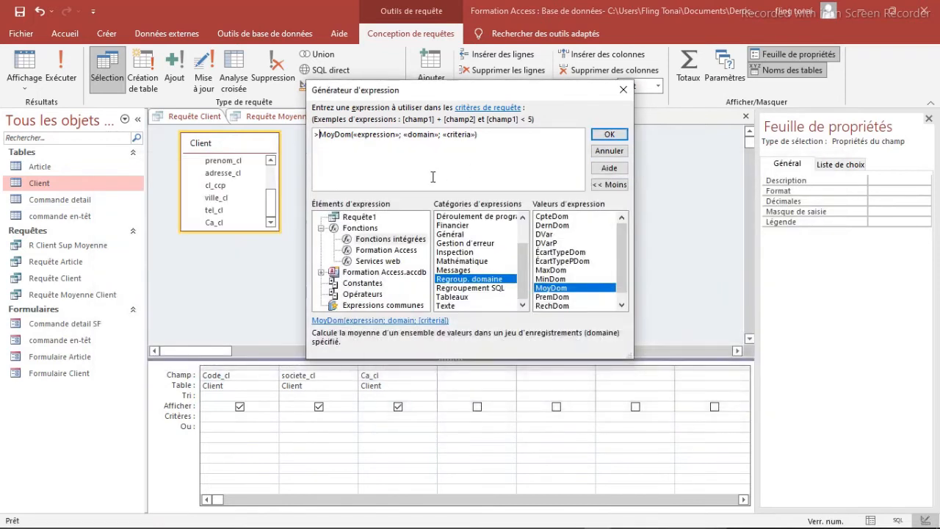
# Step: Fill in MoyDom's arguments with "Ca_cl" as the expression and "Client" as the domain
pyautogui.click(370, 137)
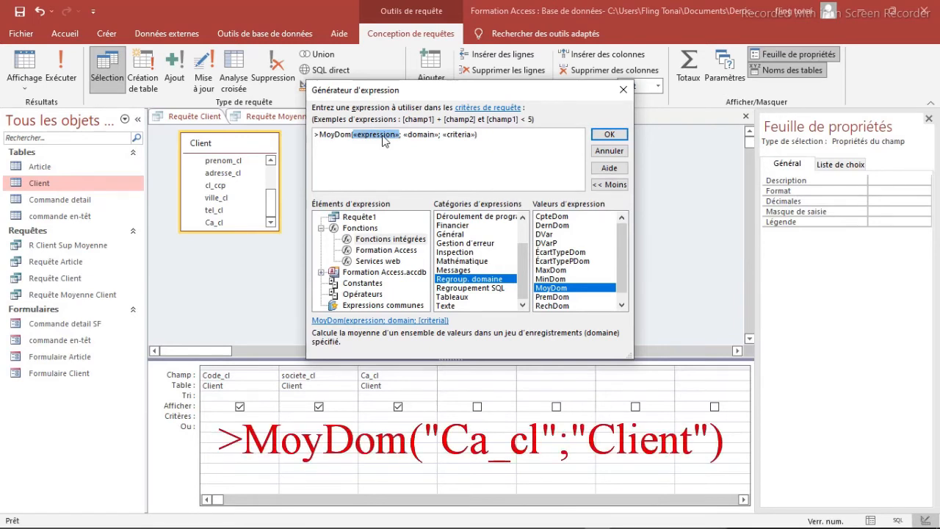
pyautogui.write('"Ca_cl"')
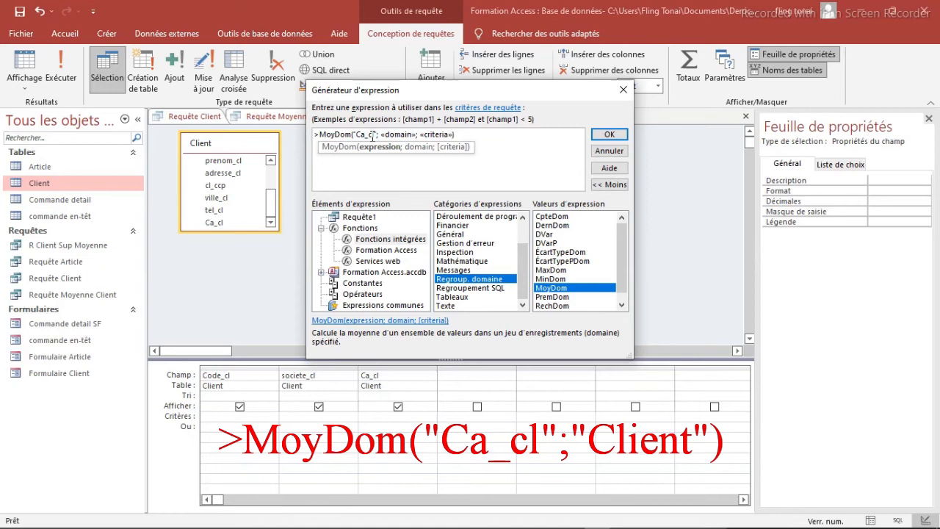
pyautogui.click(396, 135)
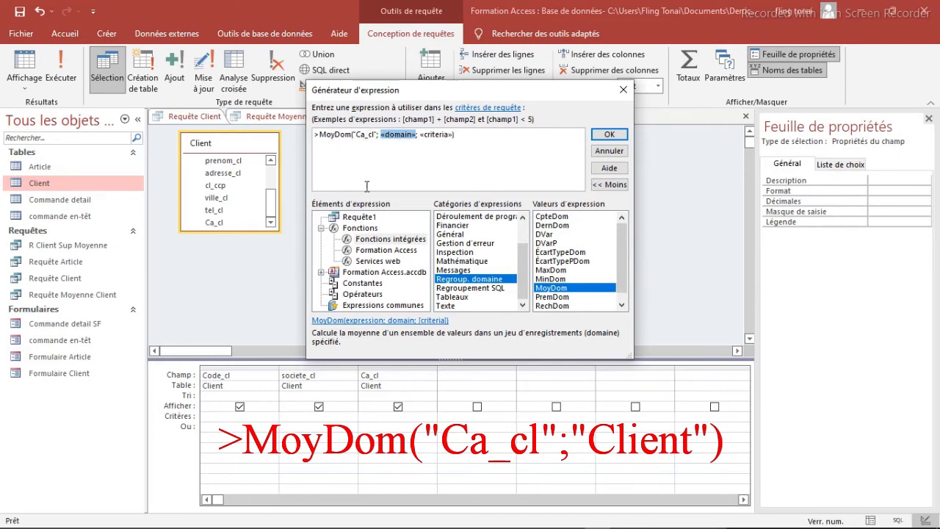
pyautogui.write('"Ca_cl"')
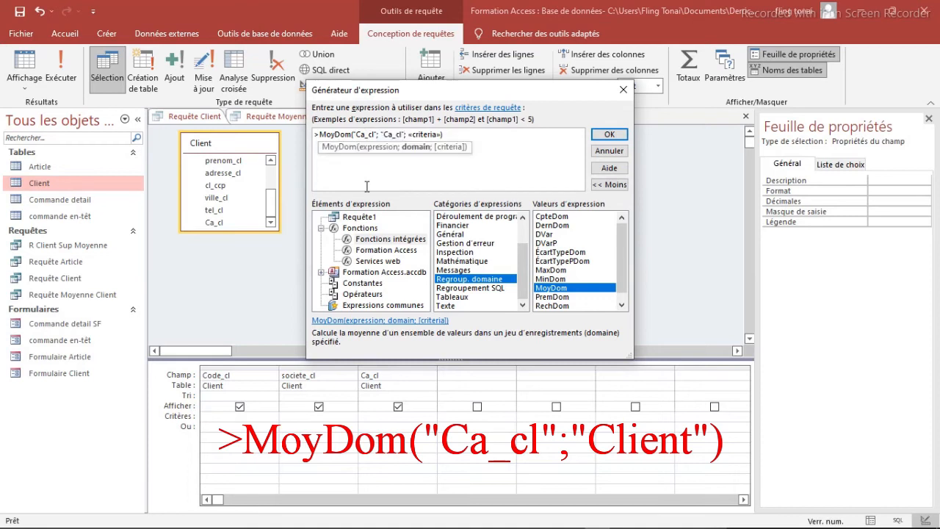
pyautogui.press('BackSpace')
pyautogui.press('BackSpace')
pyautogui.press('BackSpace')
pyautogui.press('BackSpace')
pyautogui.press('BackSpace')
pyautogui.write('lient"')
# Step: Remove the criteria argument and its separator so the expression reads >MoyDom("Ca_cl"; "Client")
pyautogui.click(428, 134)
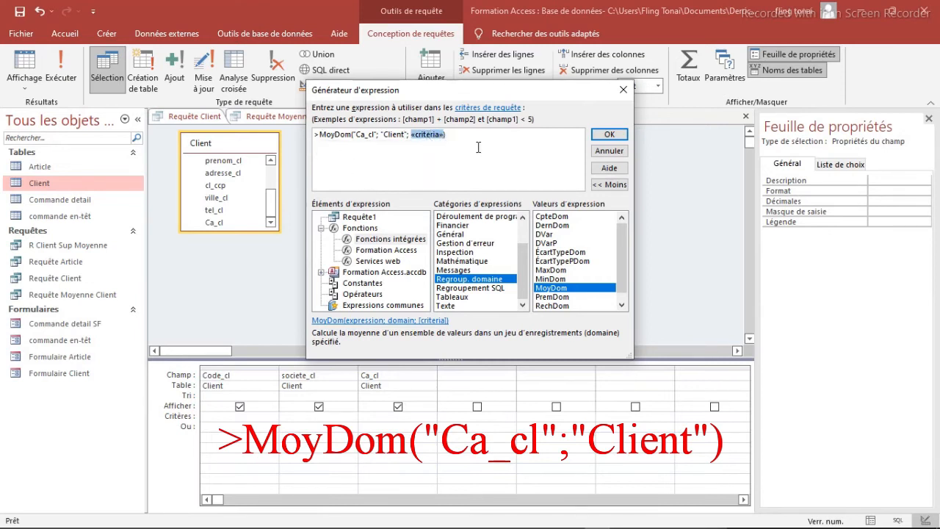
pyautogui.press('BackSpace')
pyautogui.press('BackSpace')
pyautogui.press('BackSpace')
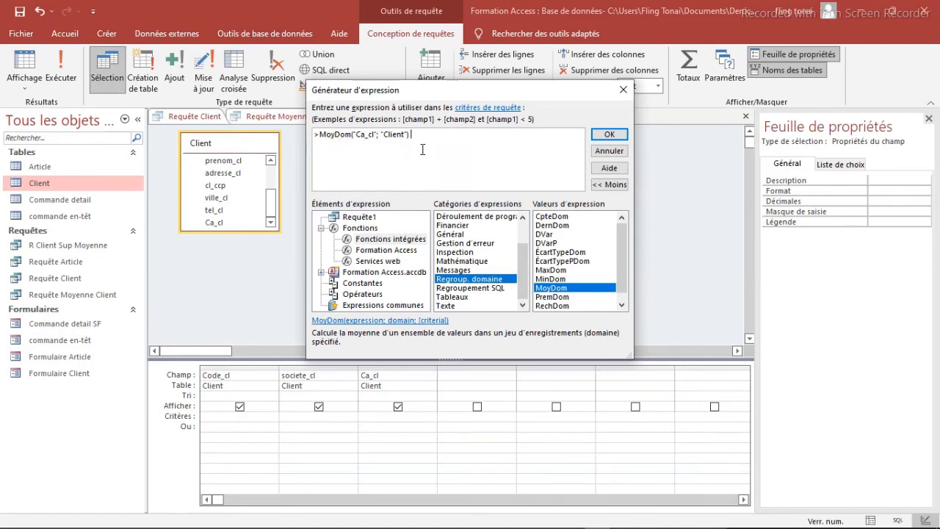
# Step: Apply the MoyDom criterion to Ca_cl and run the query, comparing its rows with those of R Client Sup Moyenne
pyautogui.click(608, 137)
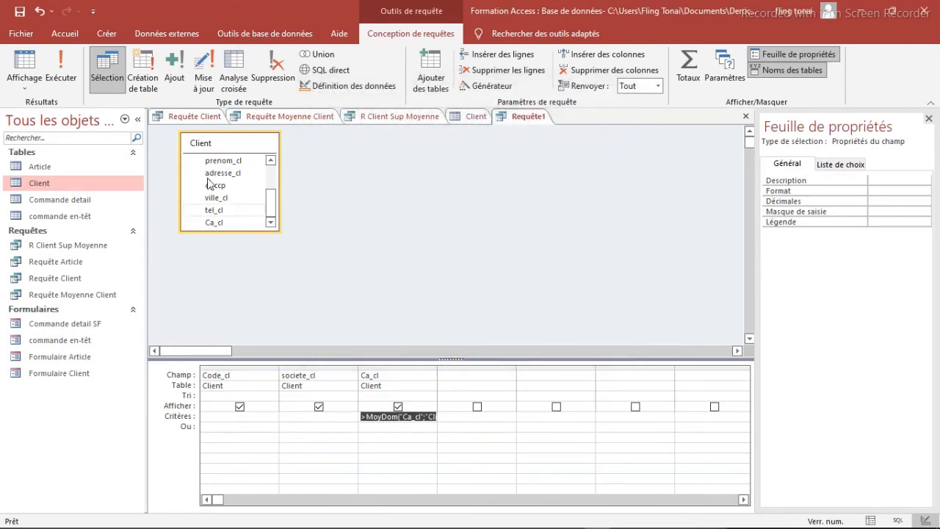
pyautogui.click(70, 77)
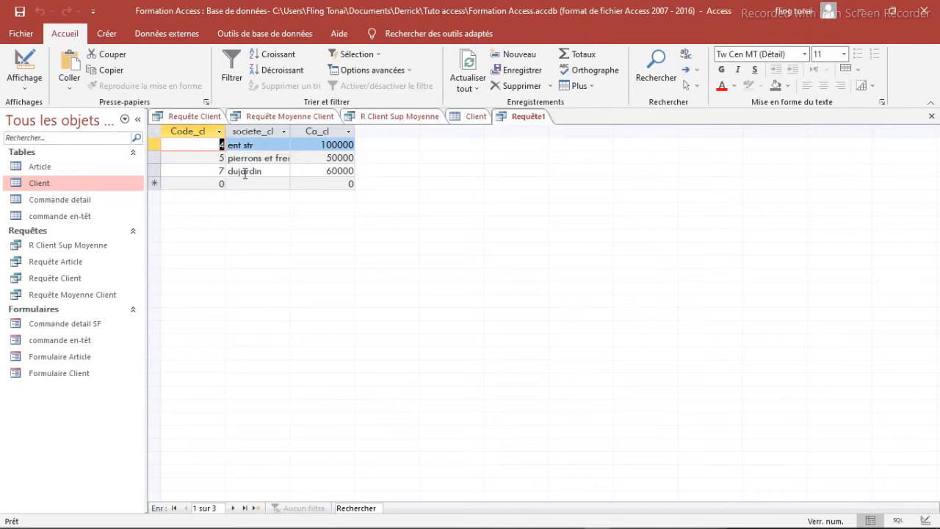
pyautogui.click(382, 119)
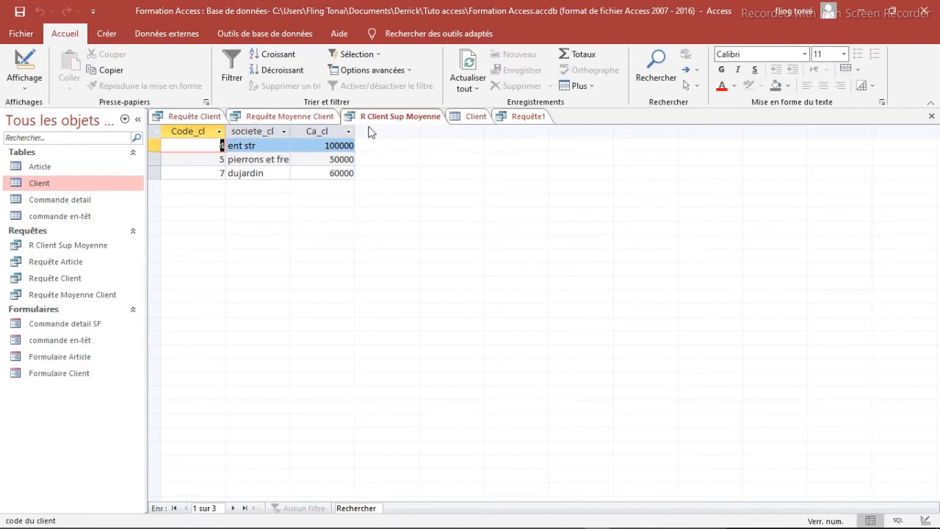
pyautogui.click(518, 119)
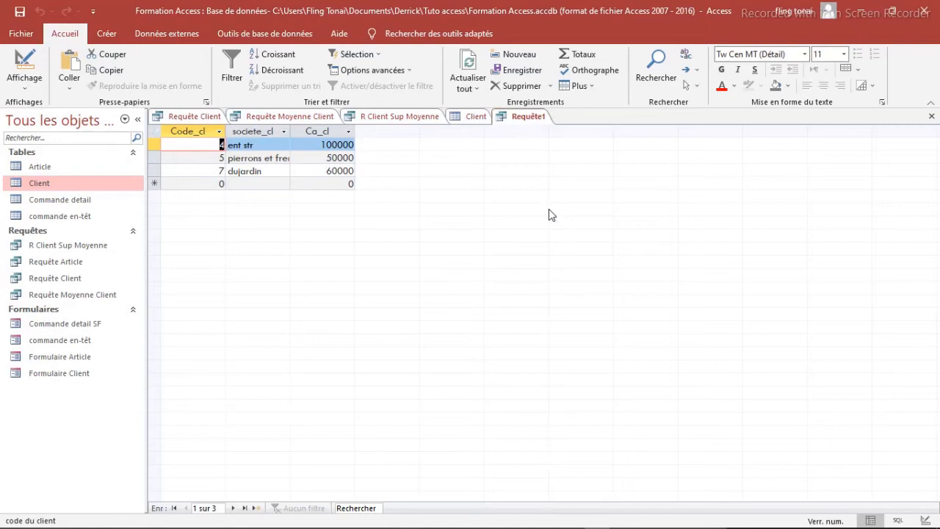
# Step: Save the MoyDom query under the name Regroupement
pyautogui.rightClick(521, 121)
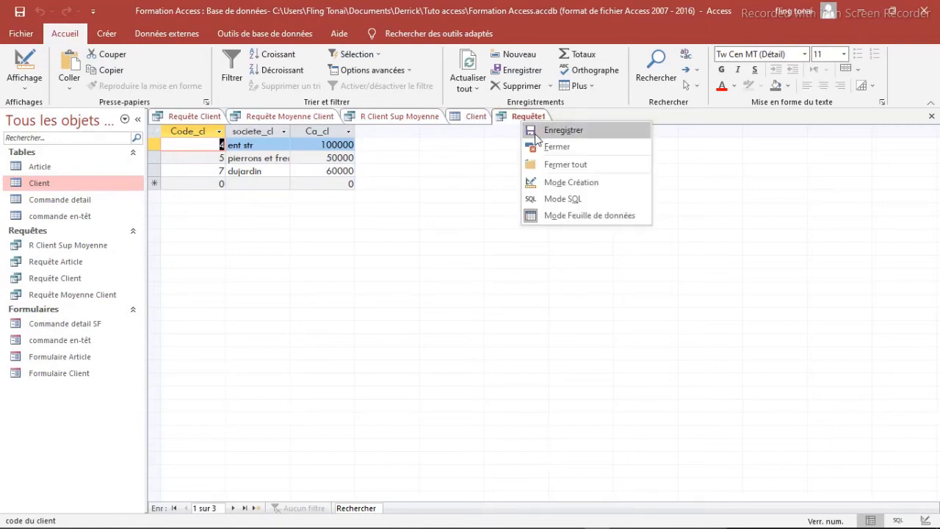
pyautogui.click(537, 132)
pyautogui.press('BackSpace')
pyautogui.write('Regroupement')
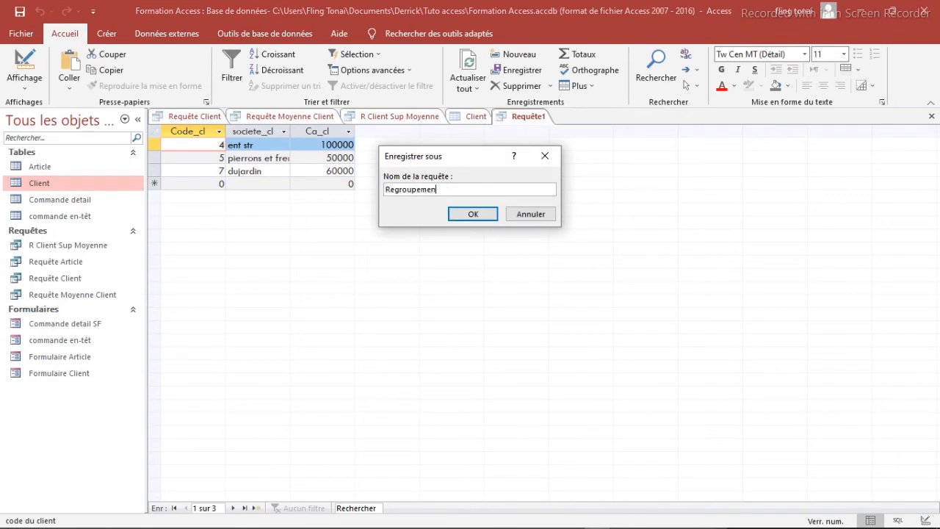
pyautogui.press('Return')
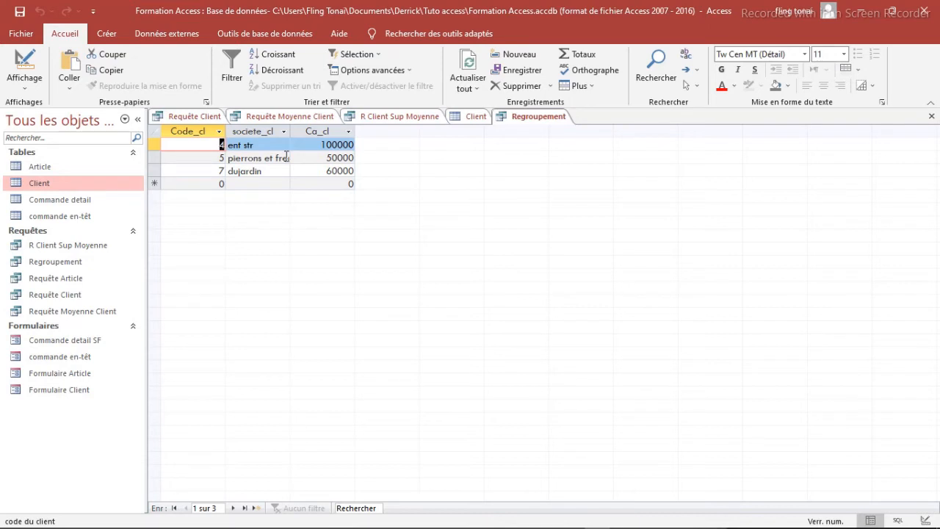
# Step: Create a new query in design view based on the Client table, with Code_cl as its first field
pyautogui.click(106, 34)
pyautogui.click(259, 69)
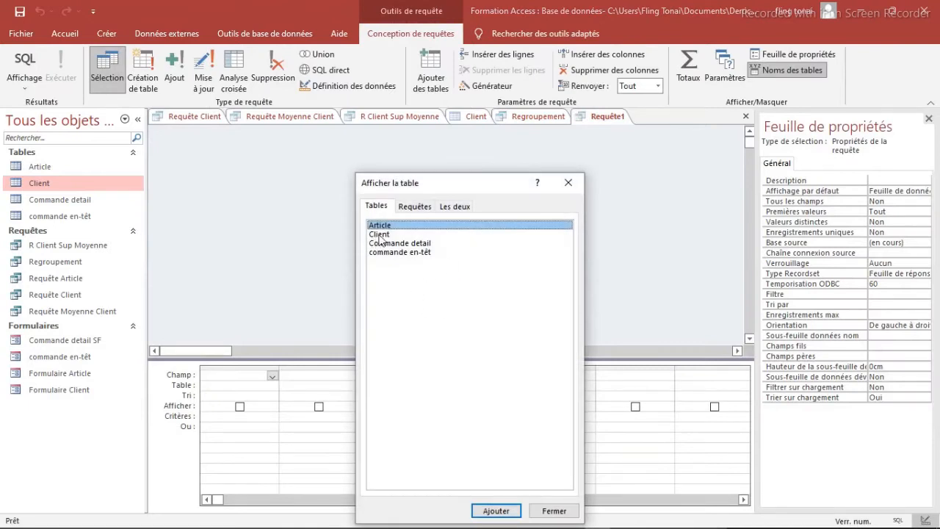
pyautogui.click(379, 235)
pyautogui.click(492, 512)
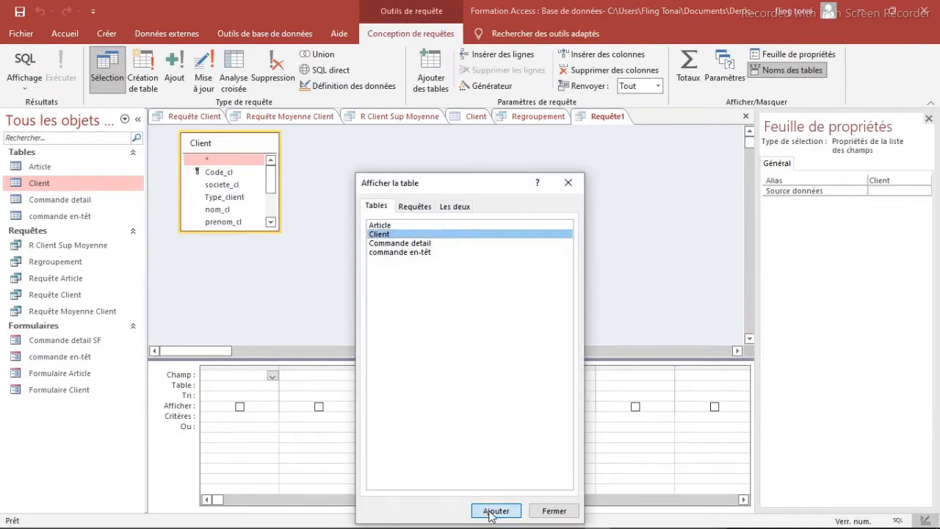
pyautogui.click(568, 183)
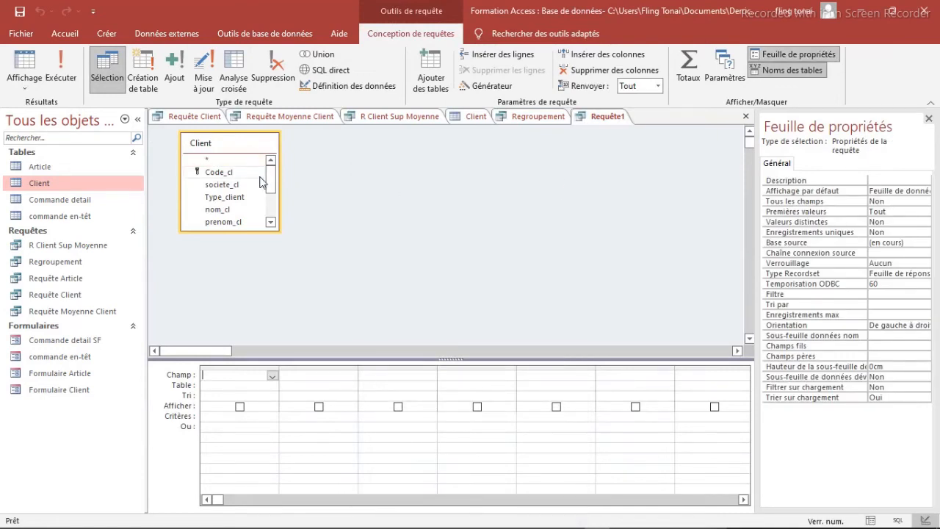
pyautogui.doubleClick(218, 172)
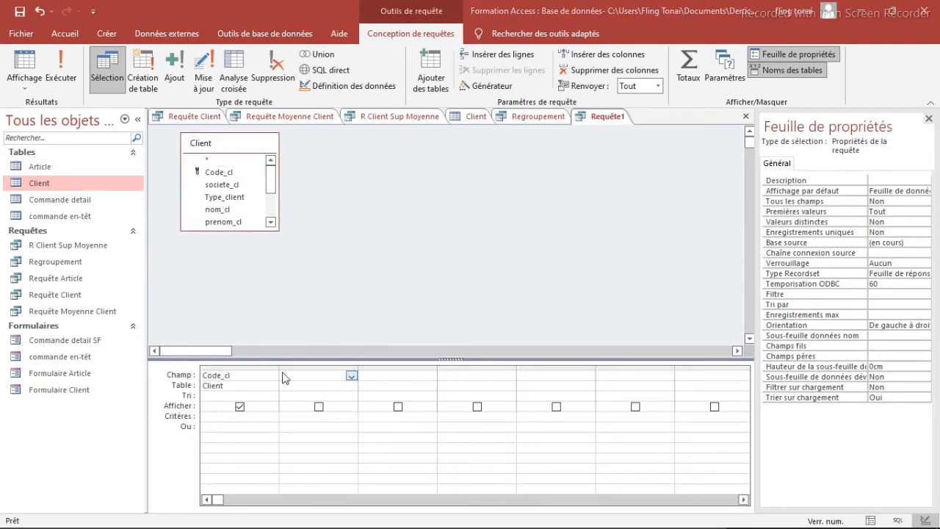
# Step: Enter the calculated field Intervalle: Partition([Ca_cl];0;200000;20000) in the column after Code_cl
pyautogui.click(300, 373)
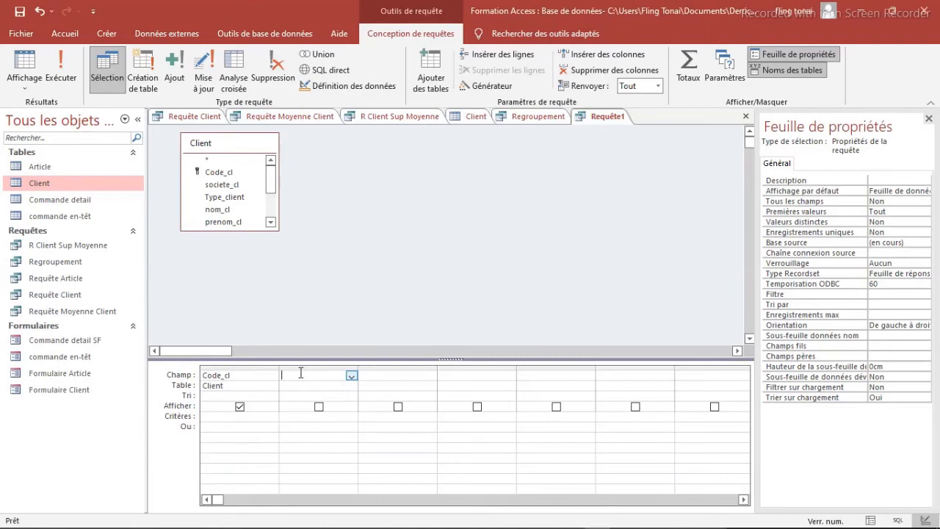
pyautogui.write('Intervalle: Partition([Ca_cl];0;200000;20000)')
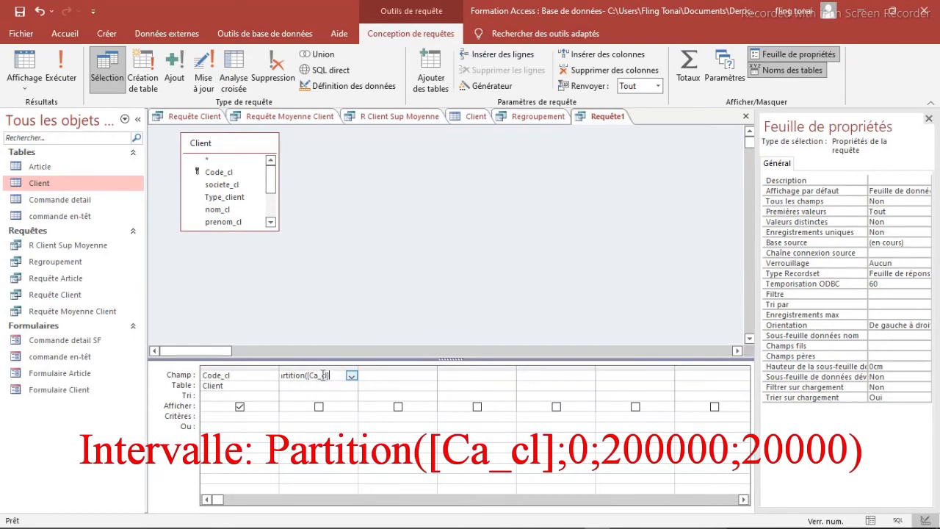
pyautogui.click(270, 212)
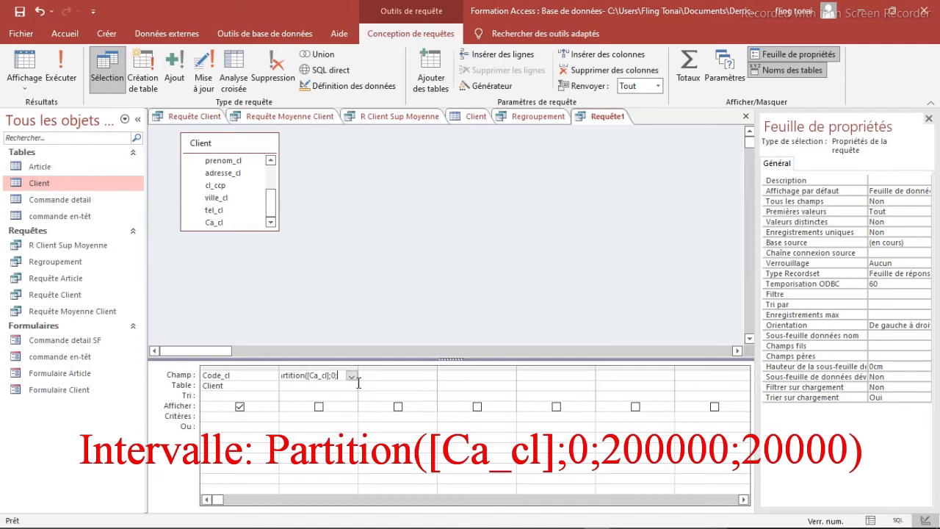
pyautogui.write('00')
pyautogui.write('2000)')
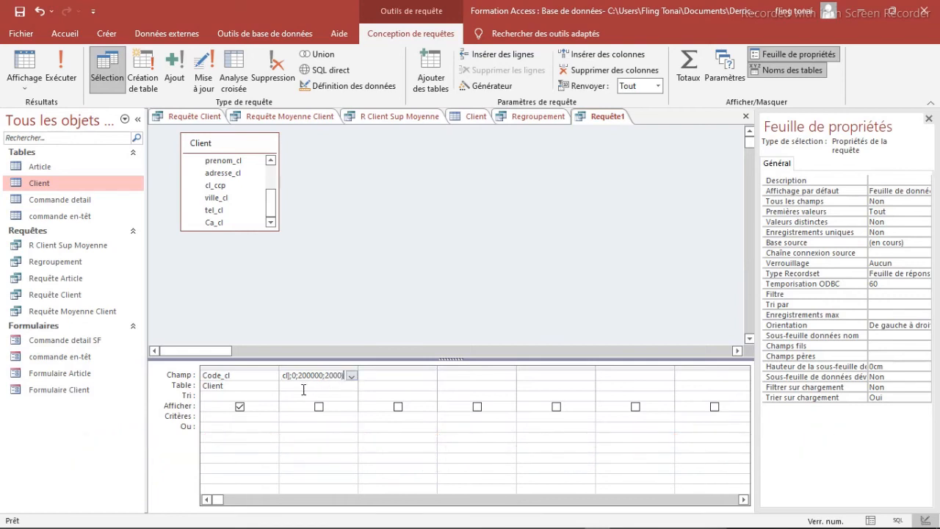
pyautogui.press('Left')
pyautogui.write('0')
pyautogui.click(225, 413)
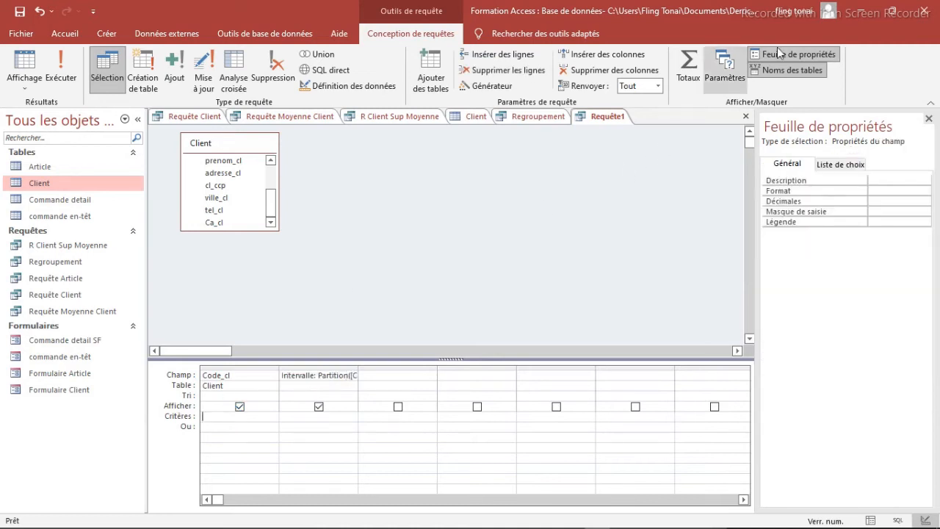
# Step: Turn on totals with Compte as the operation for Code_cl, run the query to check the intervals, and return to design view
pyautogui.click(689, 67)
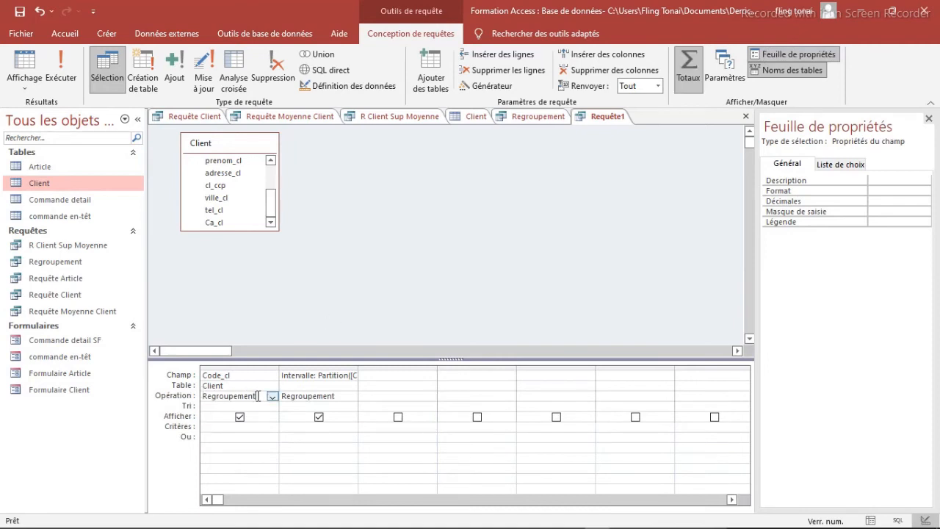
pyautogui.click(273, 398)
pyautogui.click(272, 396)
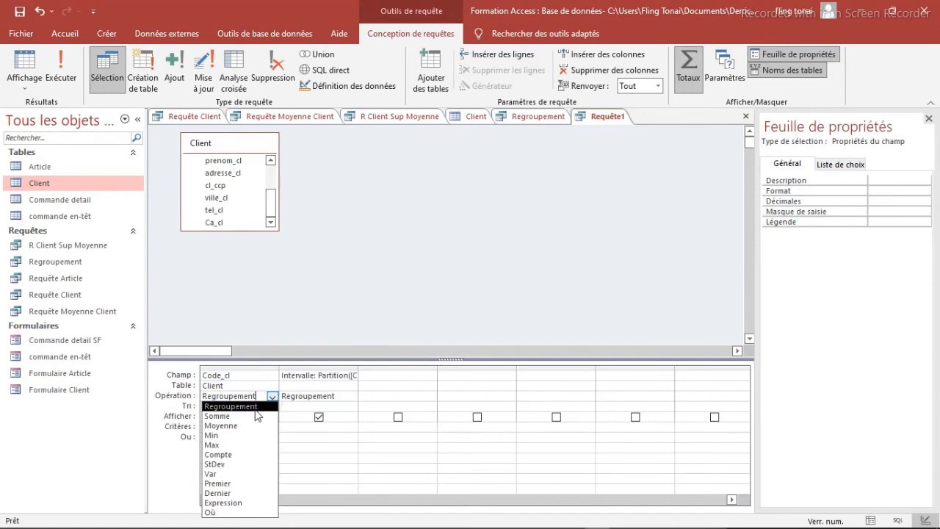
pyautogui.click(220, 455)
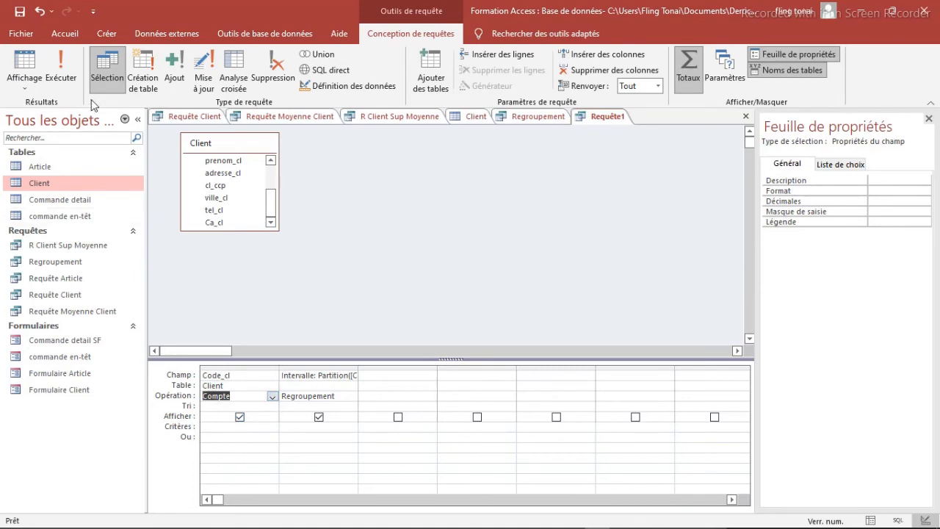
pyautogui.click(60, 60)
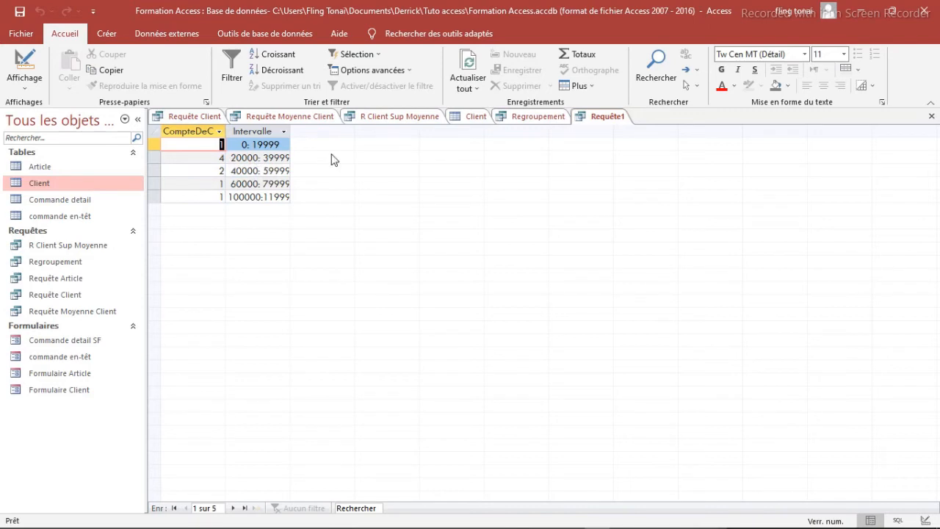
pyautogui.click(23, 59)
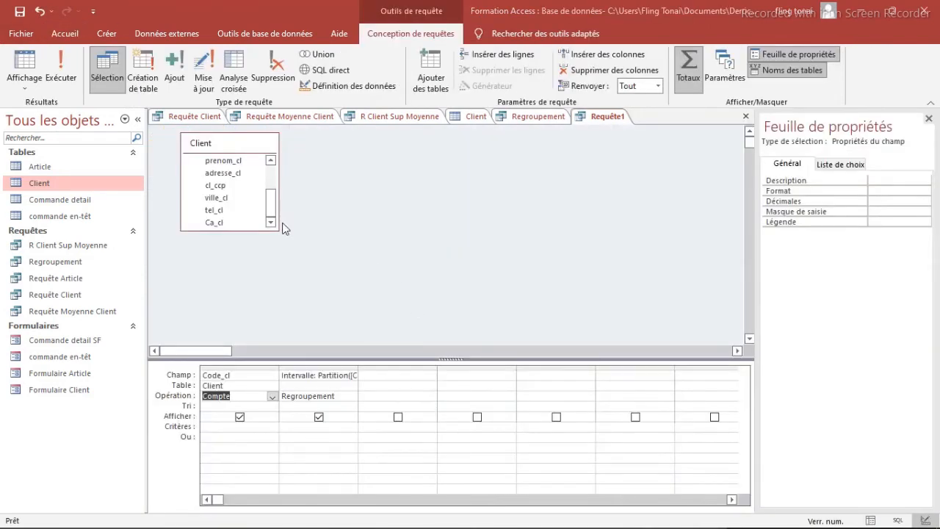
# Step: Create another query in design view on the commande en-têt table, with numE_cde as its first field
pyautogui.click(107, 34)
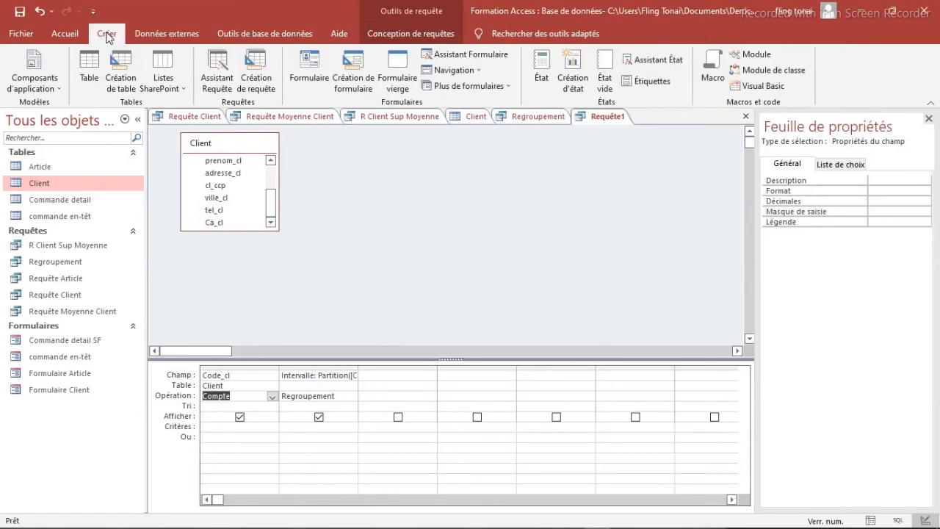
pyautogui.click(257, 69)
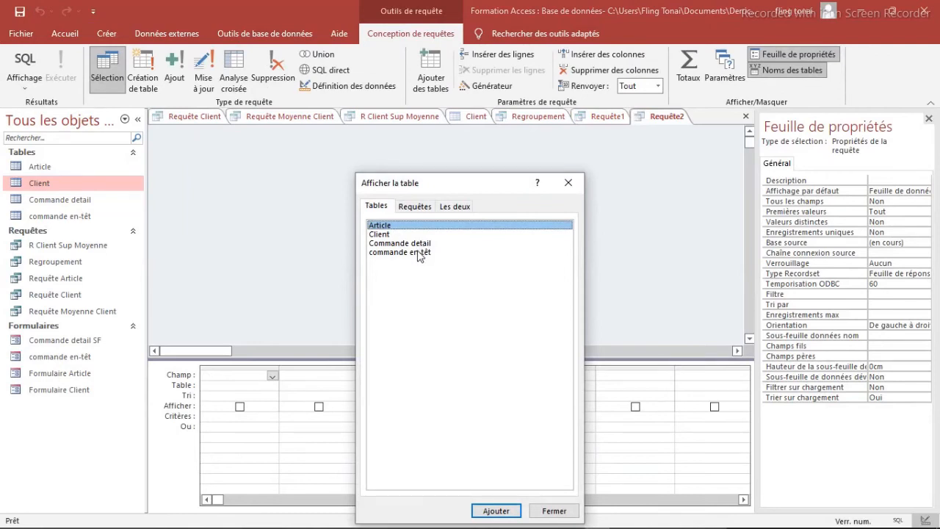
pyautogui.click(418, 253)
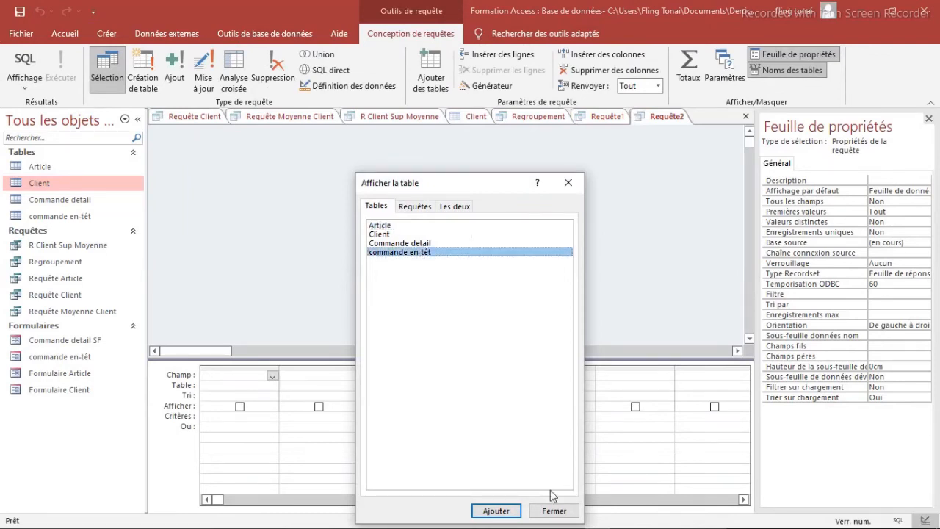
pyautogui.click(499, 512)
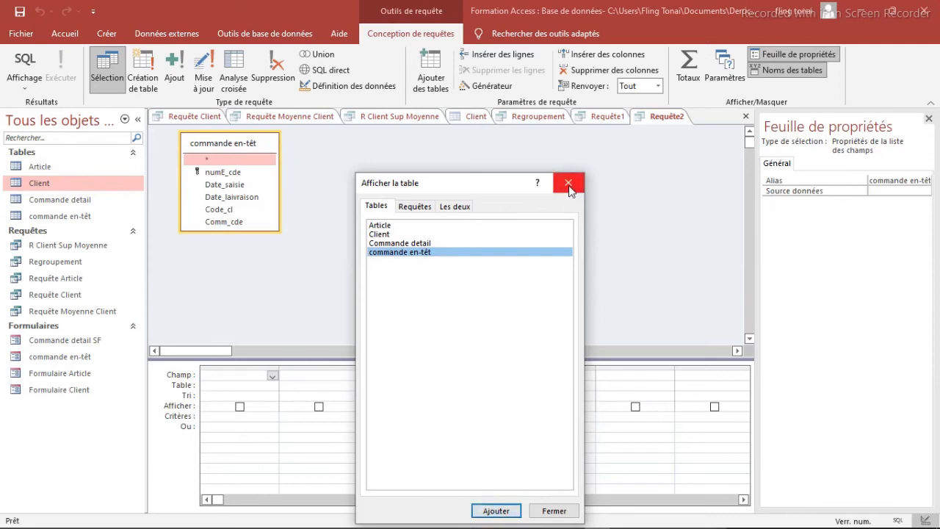
pyautogui.click(569, 185)
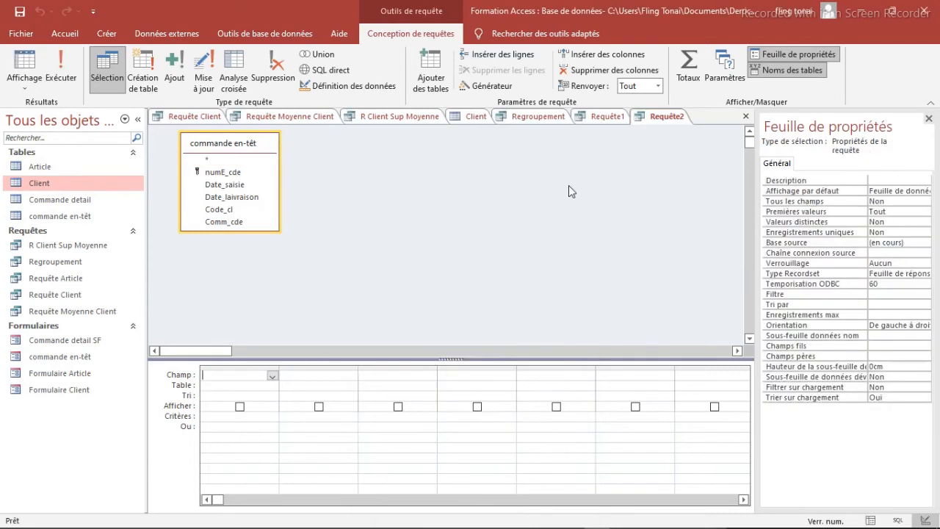
pyautogui.click(222, 173)
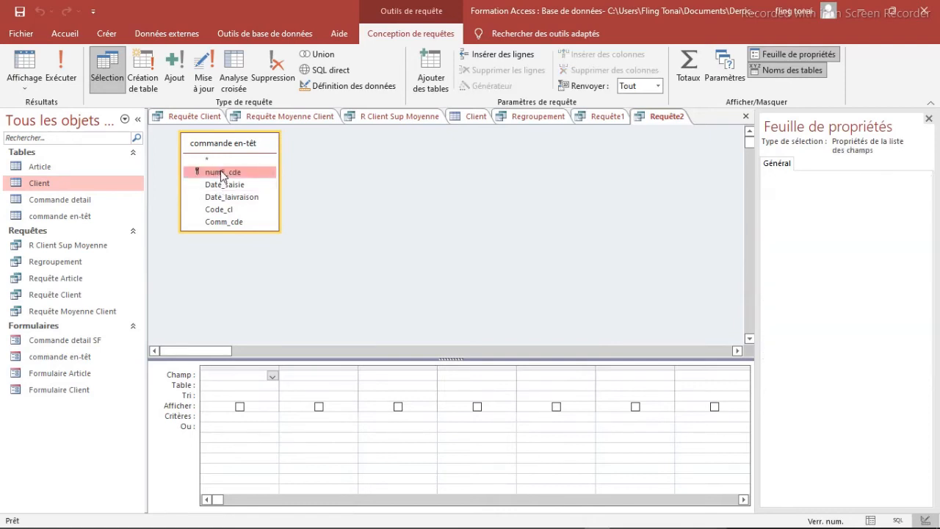
pyautogui.doubleClick(222, 173)
# Step: Enter the calculated field Semaine: PartDate("ww";[Date_saisie];2;2) after numE_cde, widening its column to review the arguments
pyautogui.press('Tab')
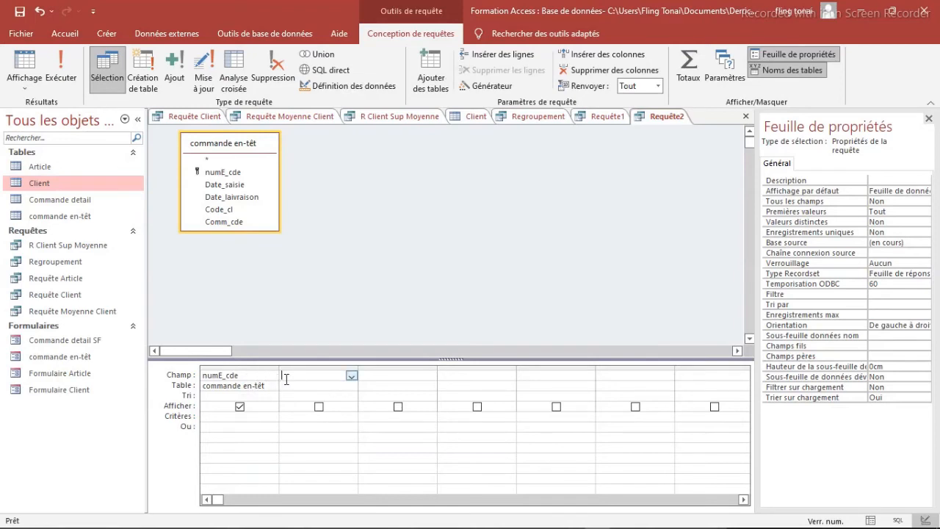
pyautogui.hotkey('ctrl', 'v')
pyautogui.moveTo(358, 381); pyautogui.dragTo(451, 369)
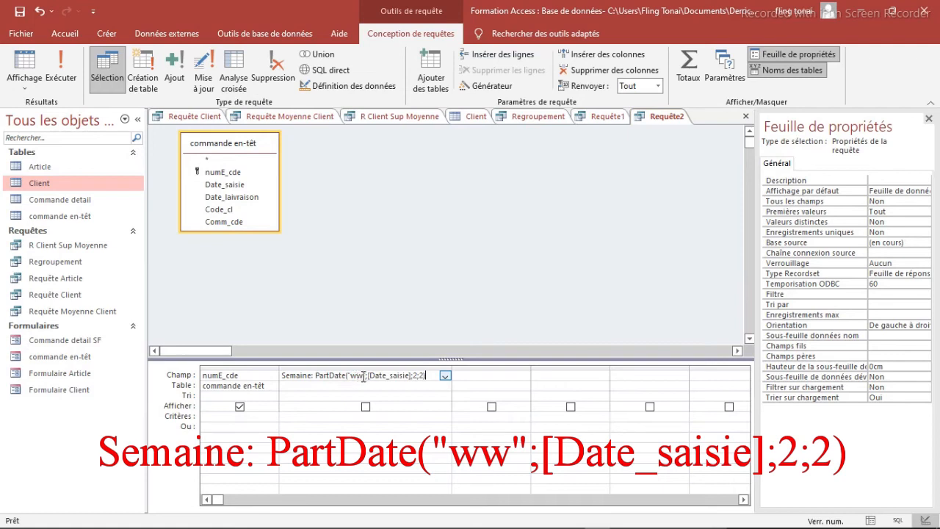
pyautogui.moveTo(360, 376); pyautogui.dragTo(353, 378)
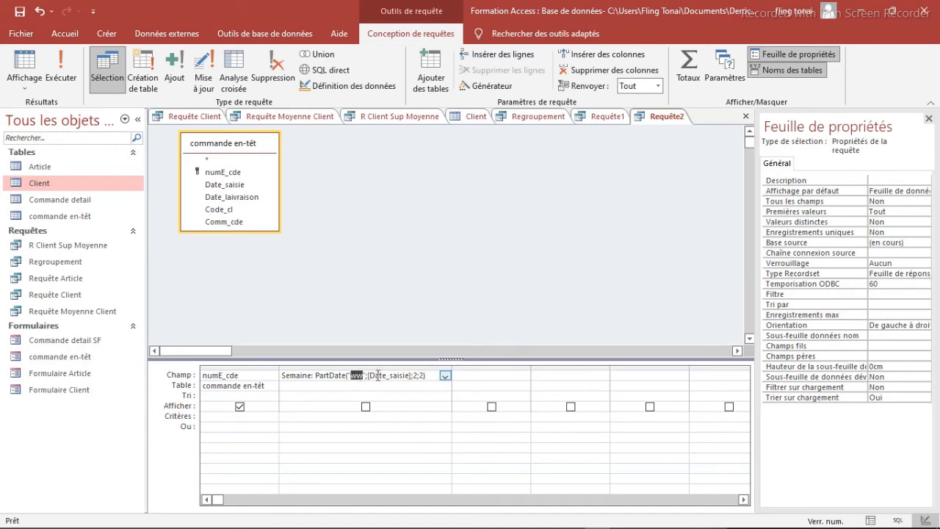
pyautogui.moveTo(369, 376); pyautogui.dragTo(409, 377)
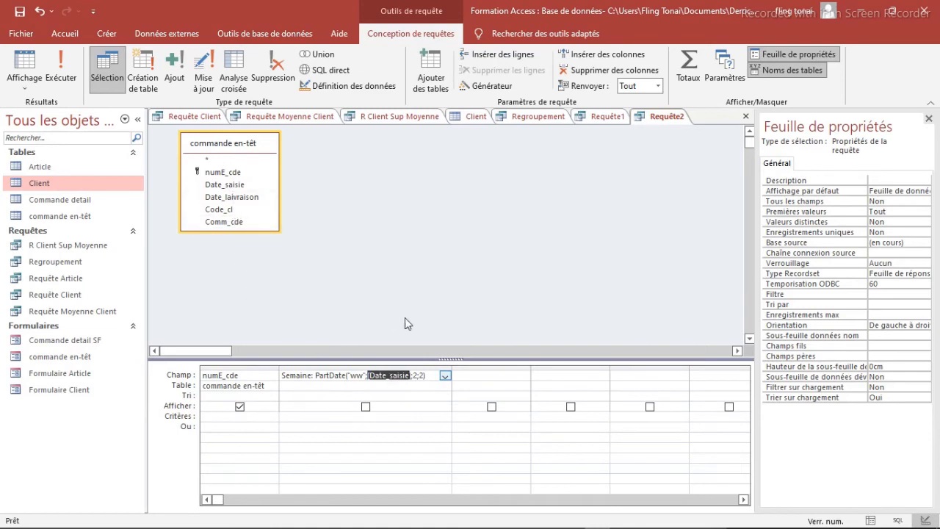
pyautogui.click(418, 376)
pyautogui.moveTo(423, 377); pyautogui.dragTo(419, 377)
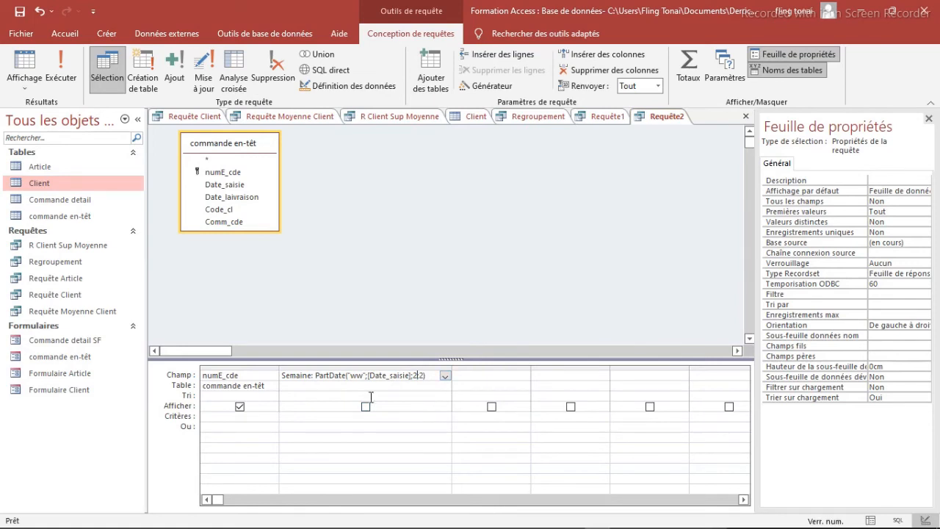
pyautogui.click(228, 395)
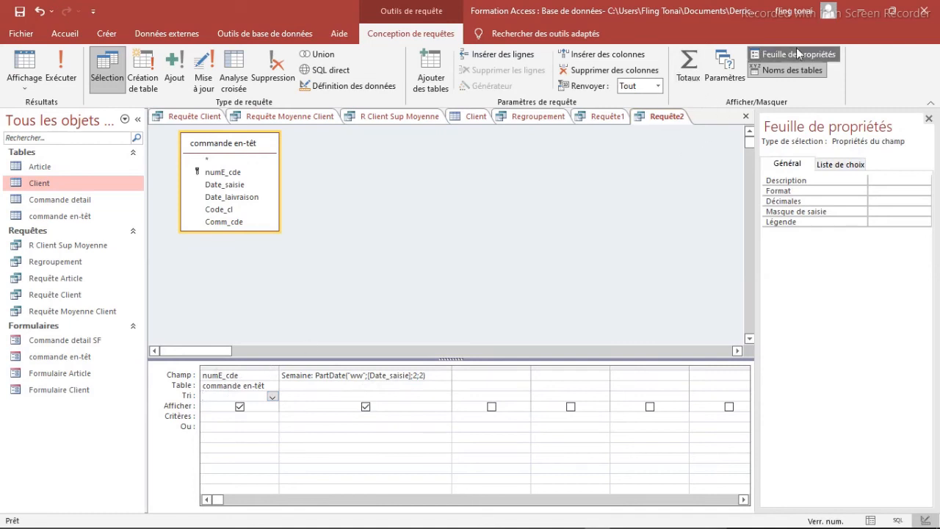
# Step: Turn on totals with Compte as the operation for numE_cde, run the query to check orders per week, and return to design view
pyautogui.click(691, 64)
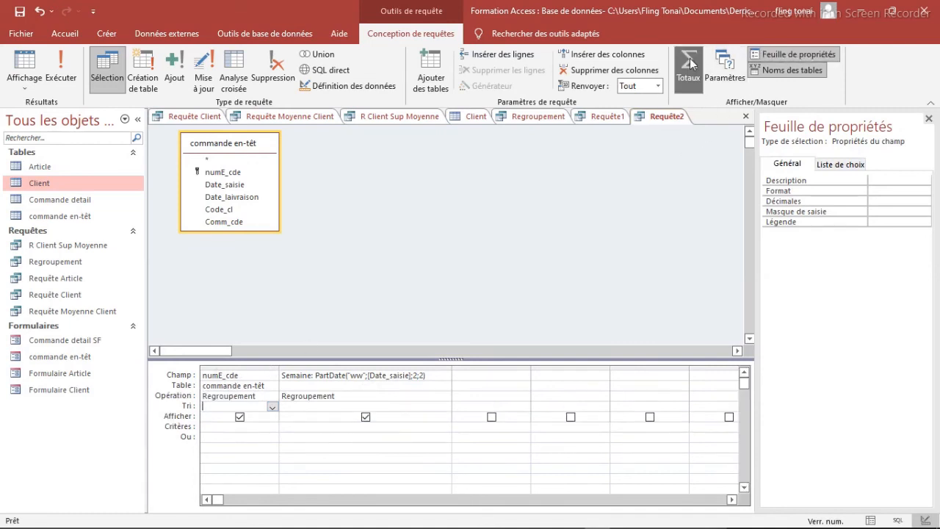
pyautogui.click(251, 397)
pyautogui.click(271, 398)
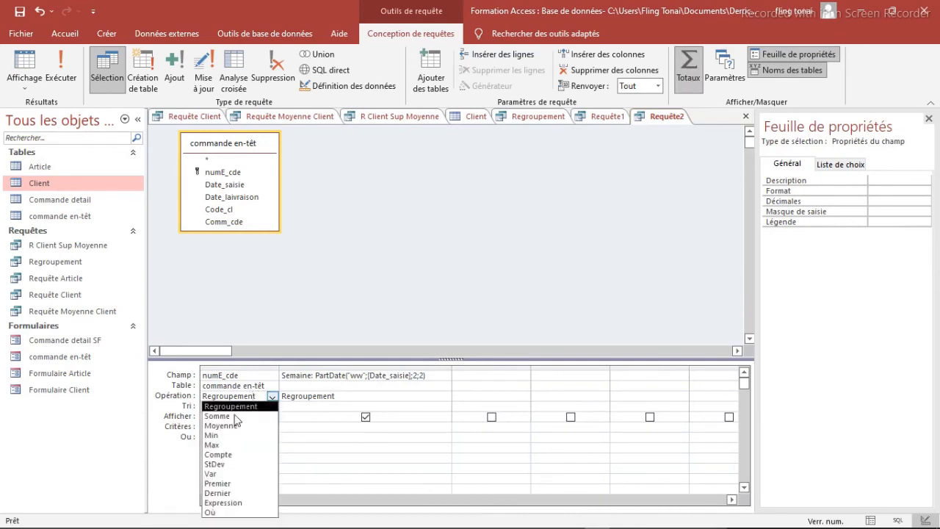
pyautogui.click(218, 453)
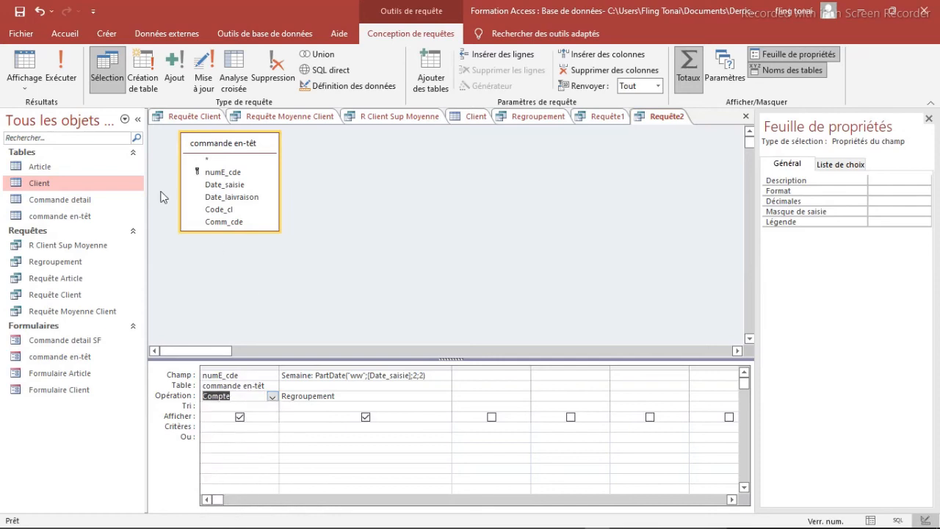
pyautogui.click(65, 74)
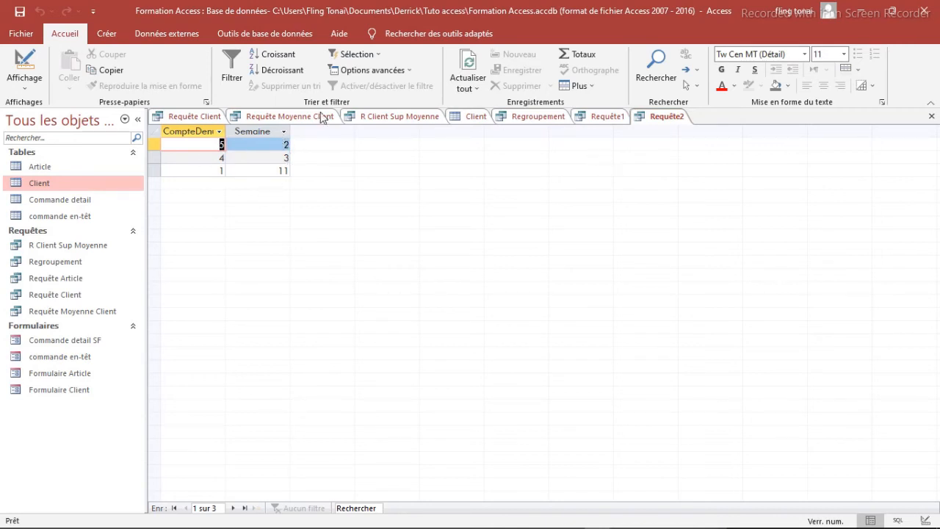
pyautogui.click(22, 74)
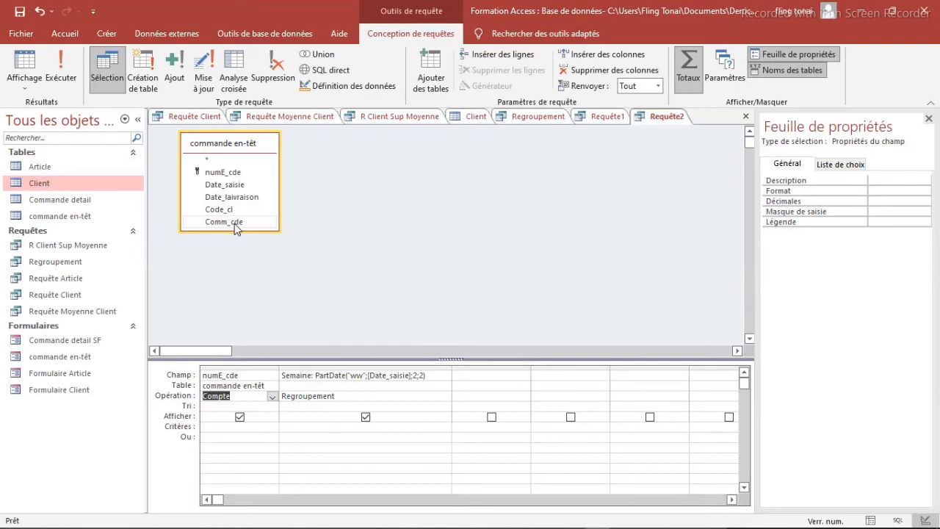
# Step: Create a new query in design view on the Client table with the fields Type_client and Ca_cl
pyautogui.click(476, 118)
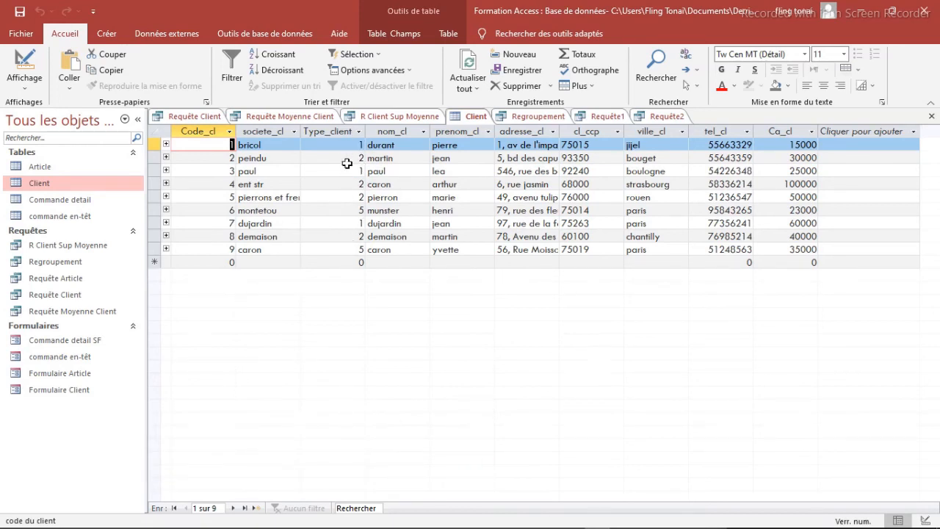
pyautogui.click(104, 37)
pyautogui.click(258, 80)
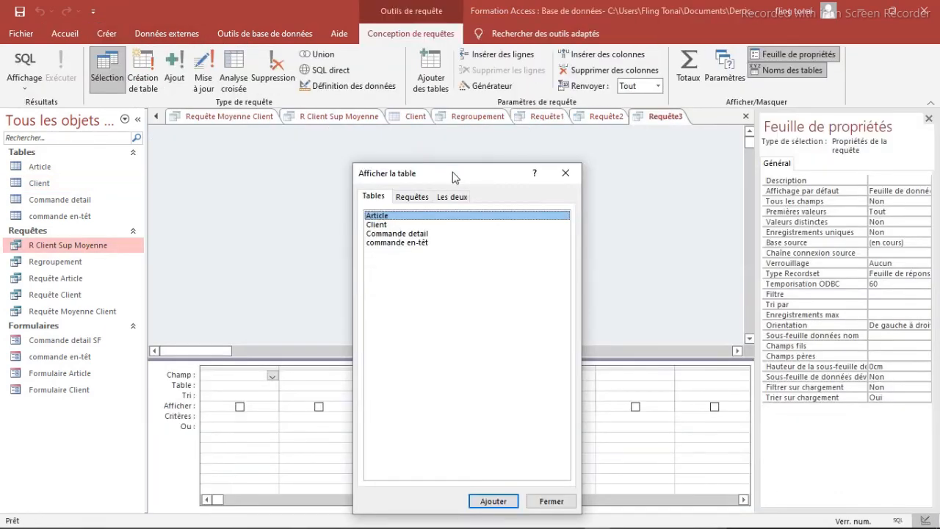
pyautogui.moveTo(452, 177); pyautogui.dragTo(450, 153)
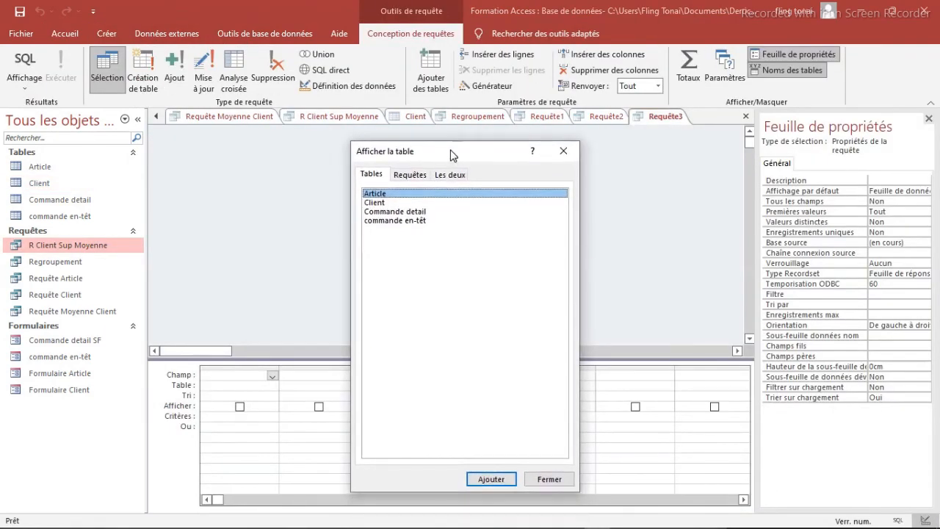
pyautogui.click(377, 202)
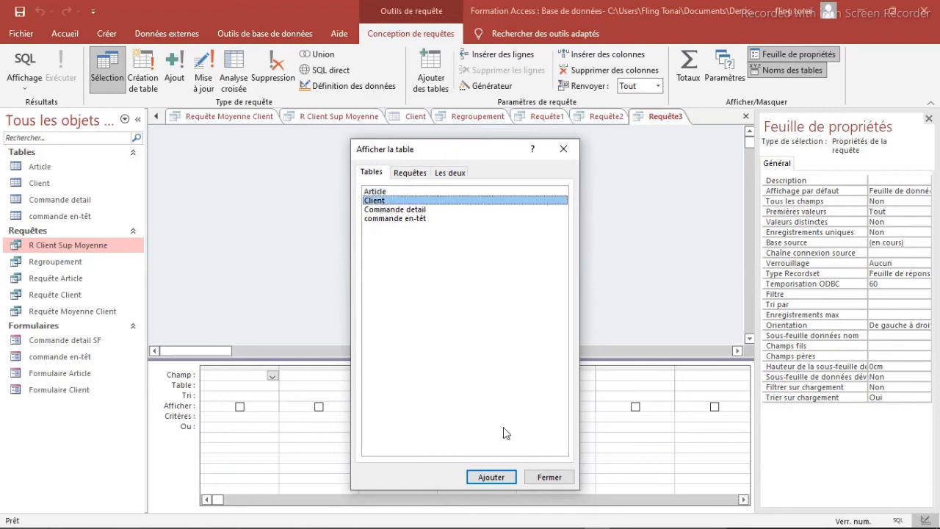
pyautogui.click(496, 478)
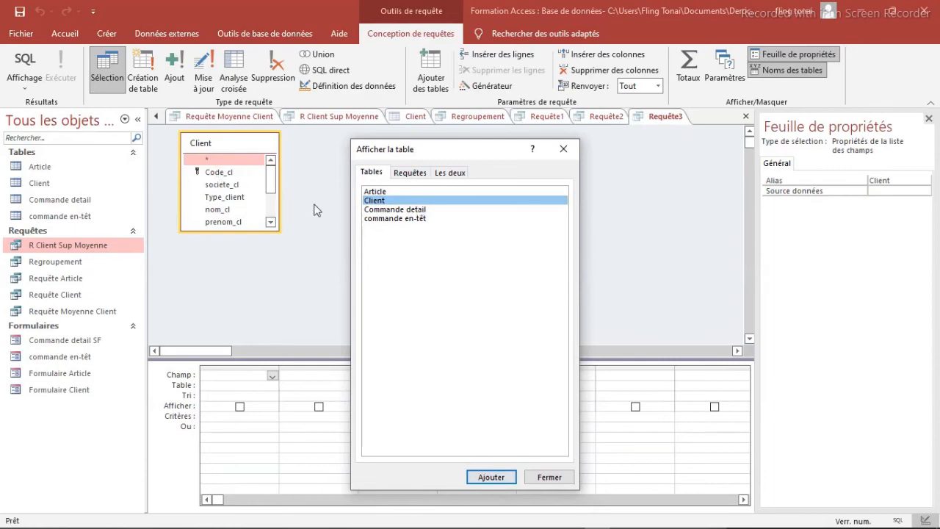
pyautogui.click(563, 148)
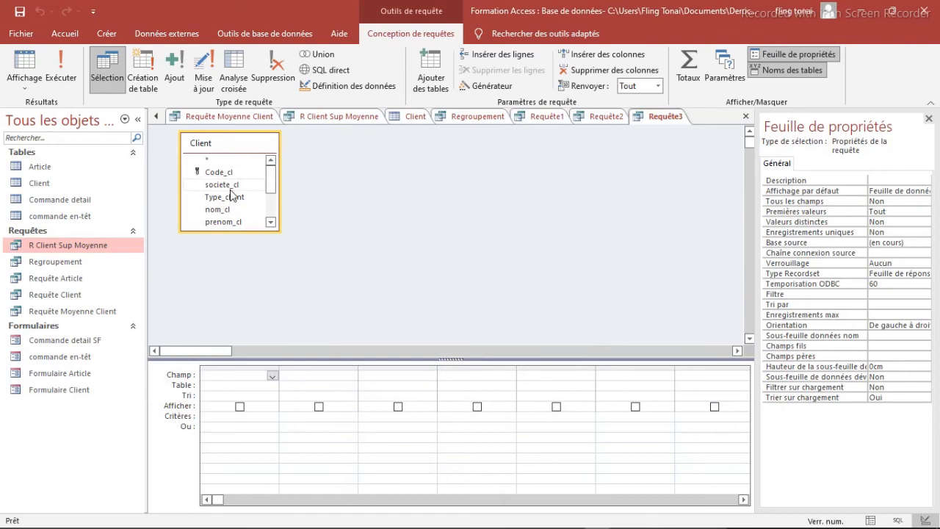
pyautogui.doubleClick(231, 197)
pyautogui.scroll(-2, 273, 196)
pyautogui.doubleClick(214, 222)
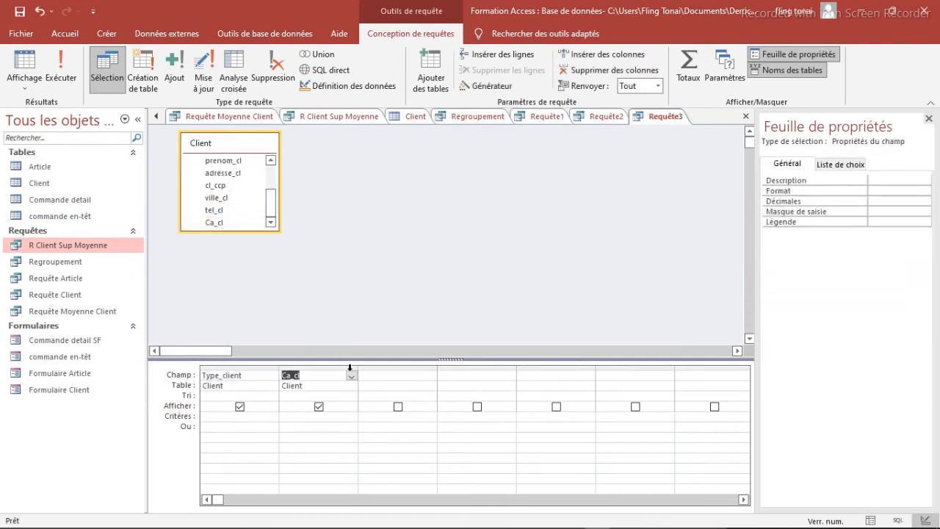
# Step: Turn on totals with Max as the operation for Ca_cl, run the query to check it, and return to design view
pyautogui.click(290, 397)
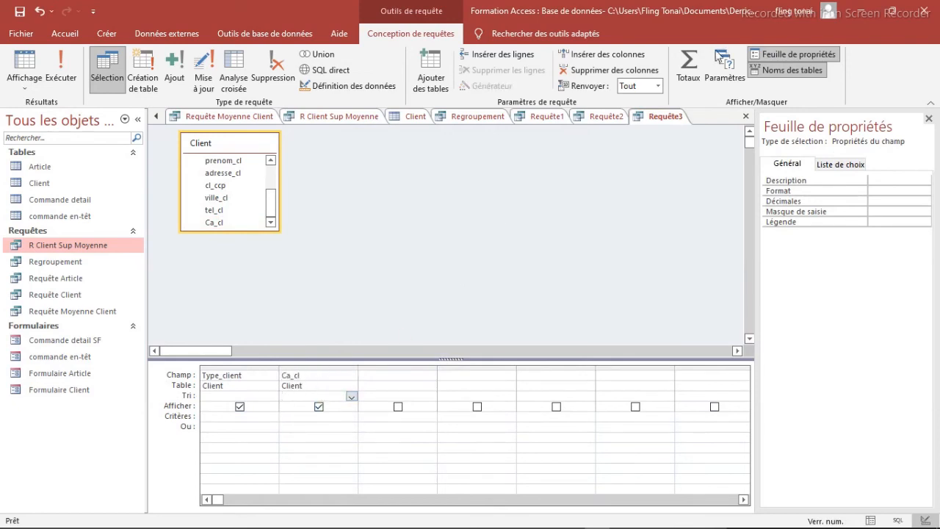
pyautogui.click(691, 66)
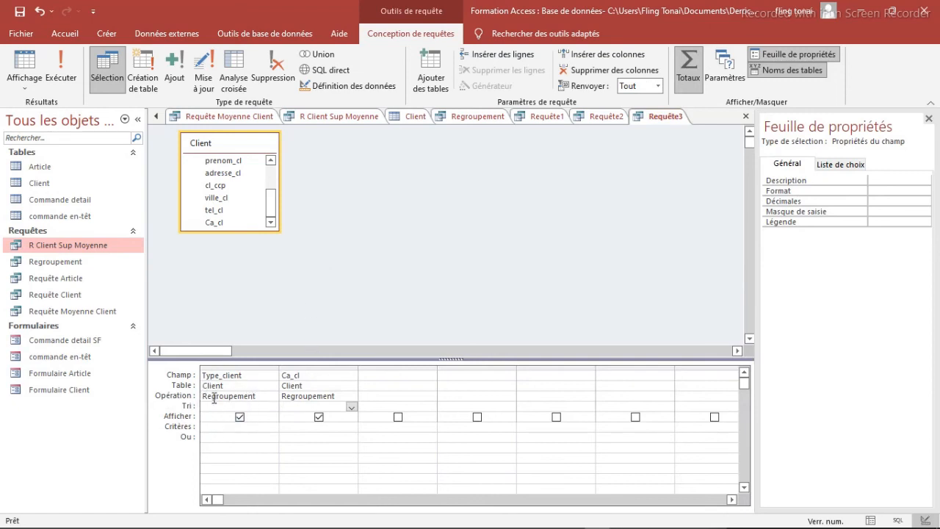
pyautogui.click(337, 396)
pyautogui.click(351, 397)
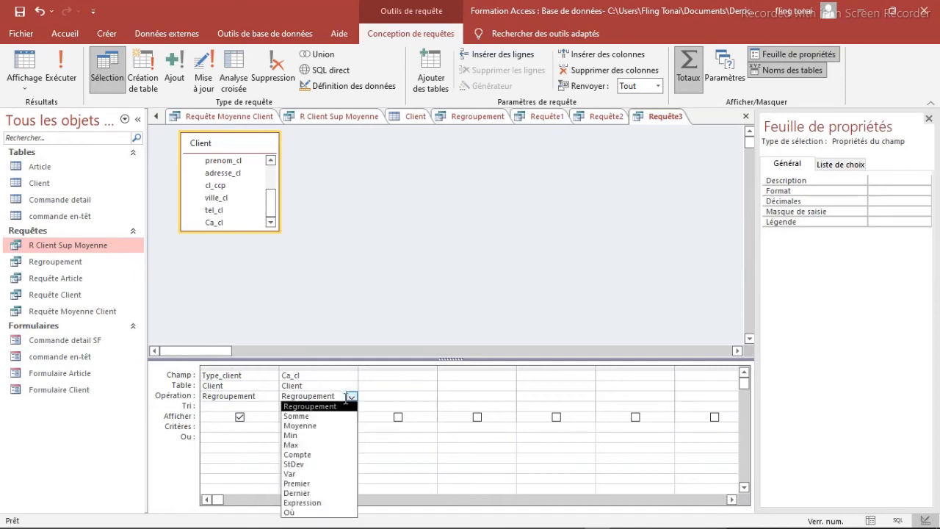
pyautogui.click(294, 445)
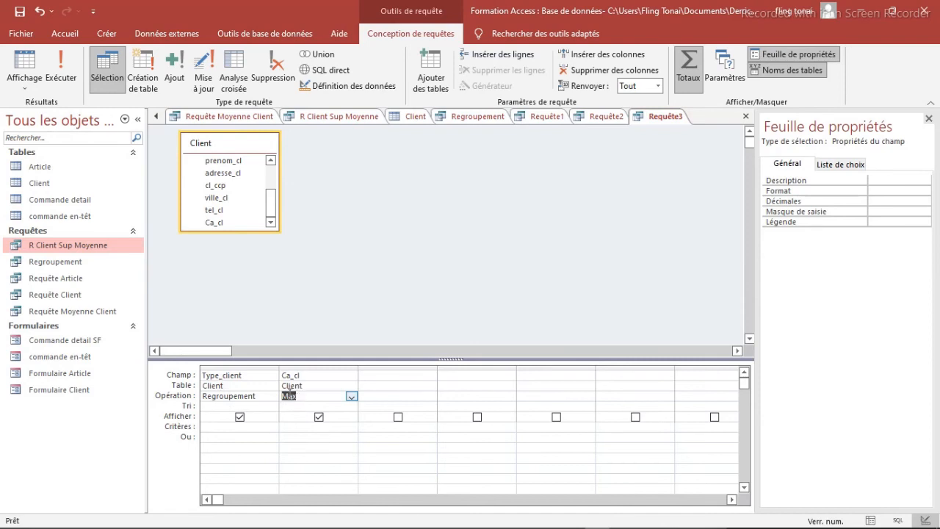
pyautogui.click(62, 67)
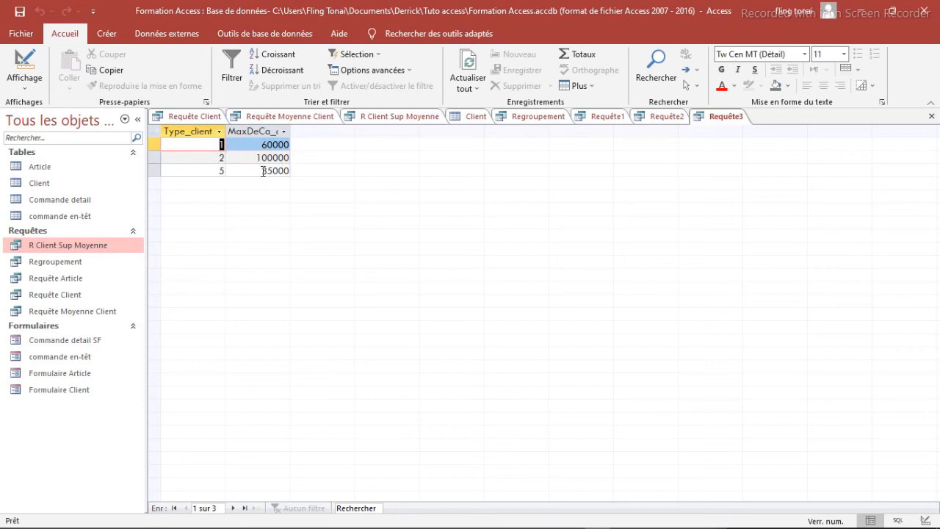
pyautogui.click(19, 69)
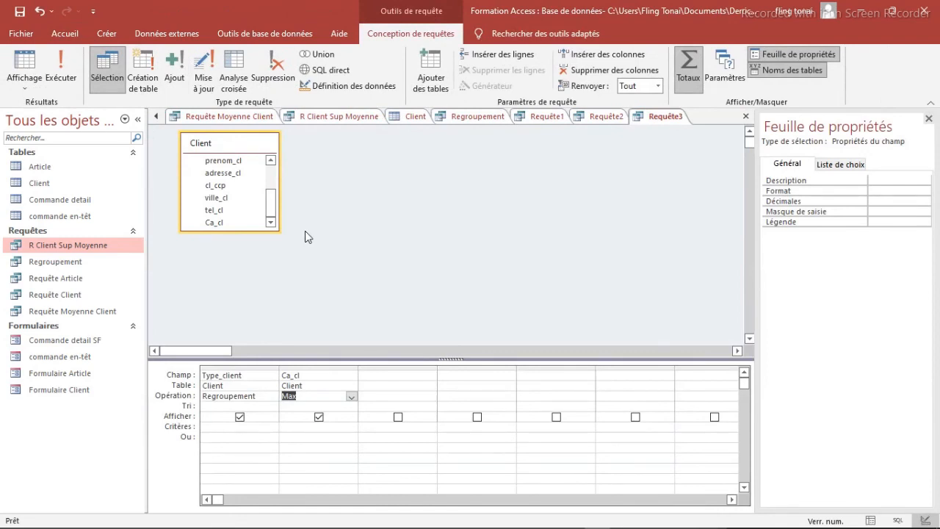
# Step: Save the query under the name Max Chiffre Affaire
pyautogui.rightClick(658, 118)
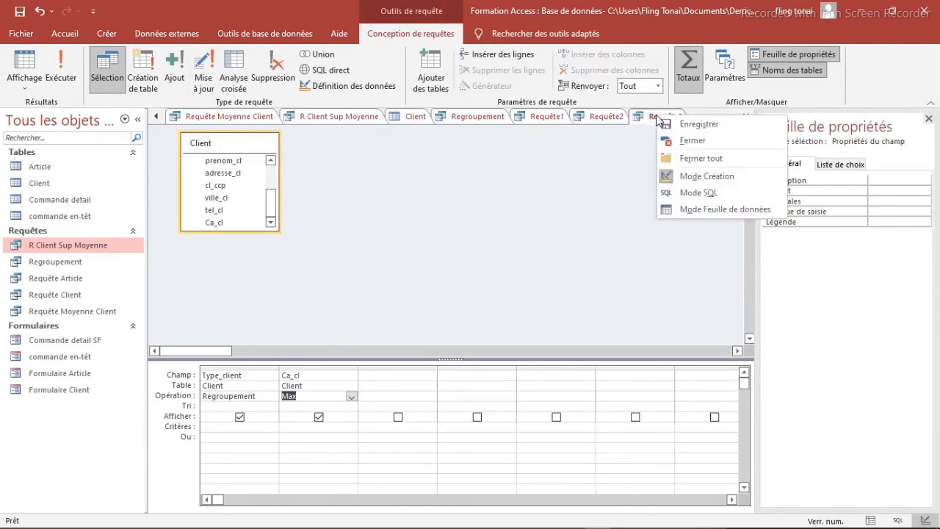
pyautogui.click(691, 126)
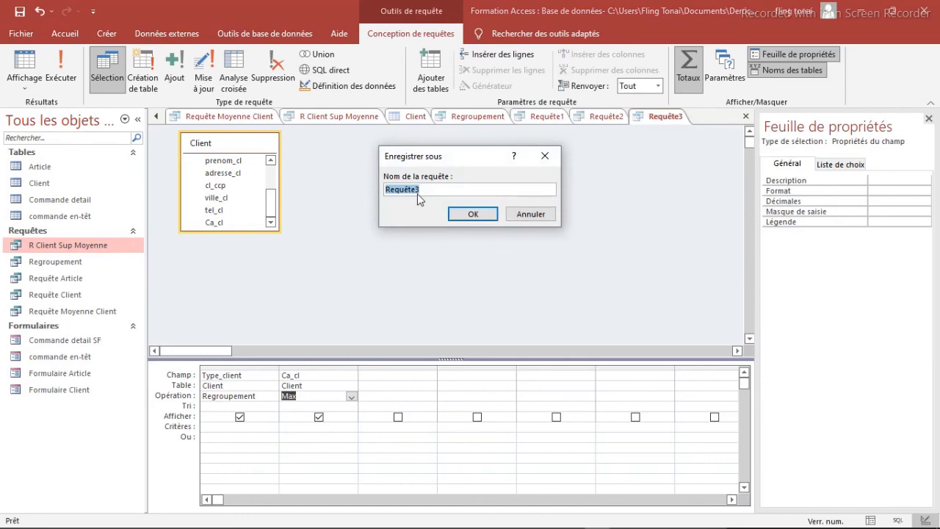
pyautogui.write('Max Chiffre Affaire')
pyautogui.click(473, 214)
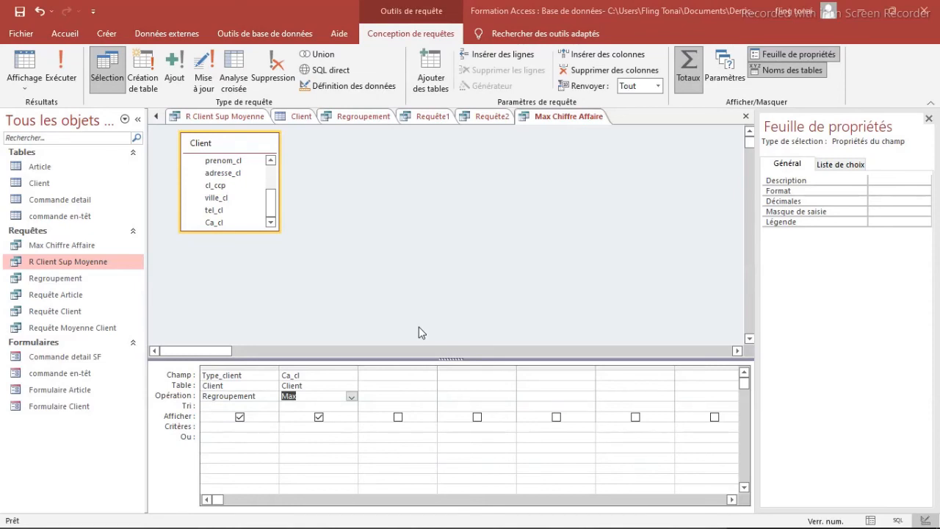
# Step: Create another query in design view based on the Client table and the Max Chiffre Affaire query
pyautogui.click(106, 34)
pyautogui.click(255, 70)
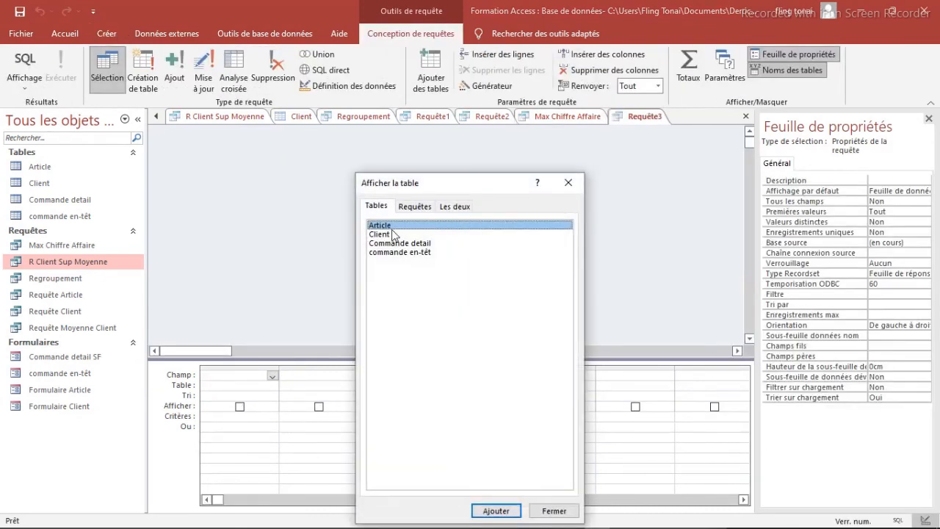
pyautogui.click(393, 234)
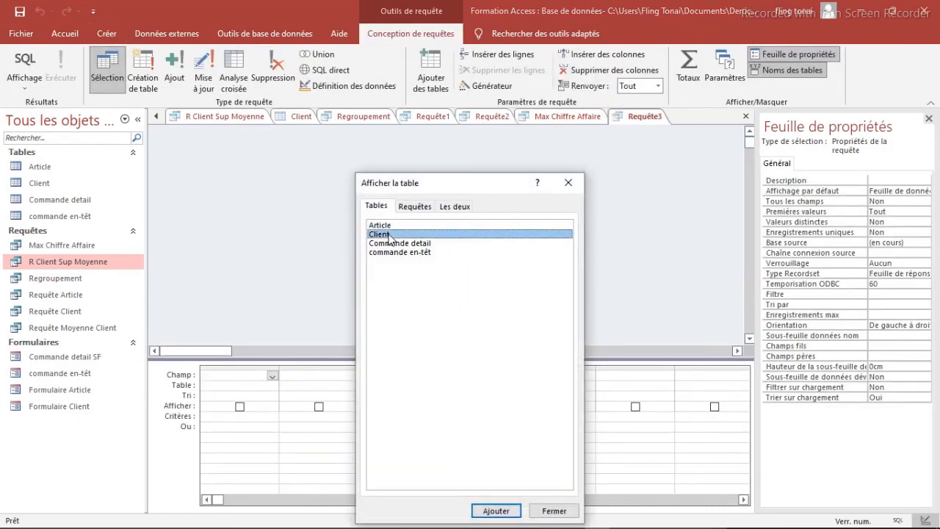
pyautogui.click(497, 511)
pyautogui.click(416, 208)
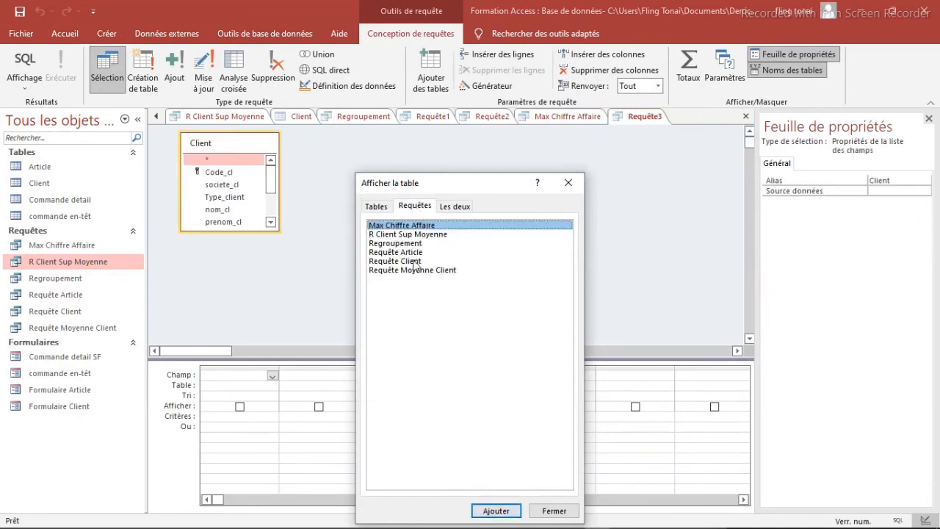
pyautogui.click(490, 512)
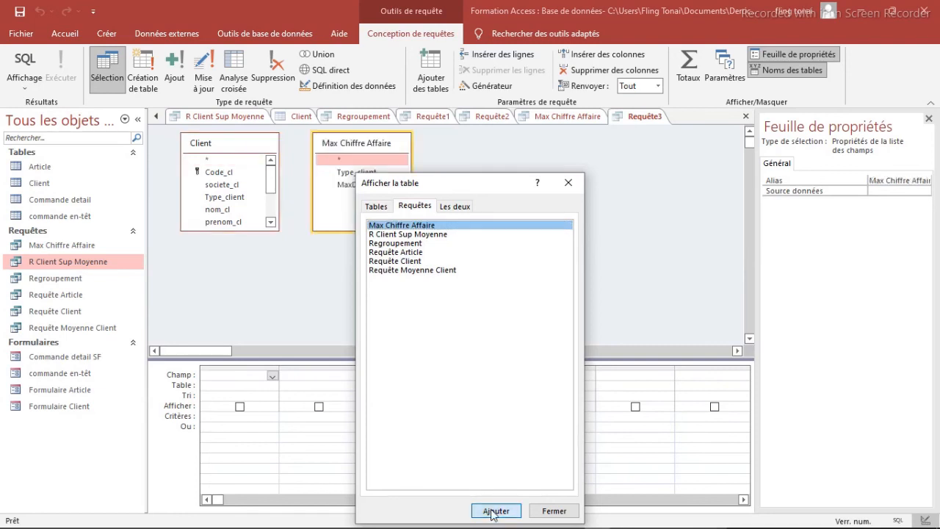
pyautogui.click(567, 184)
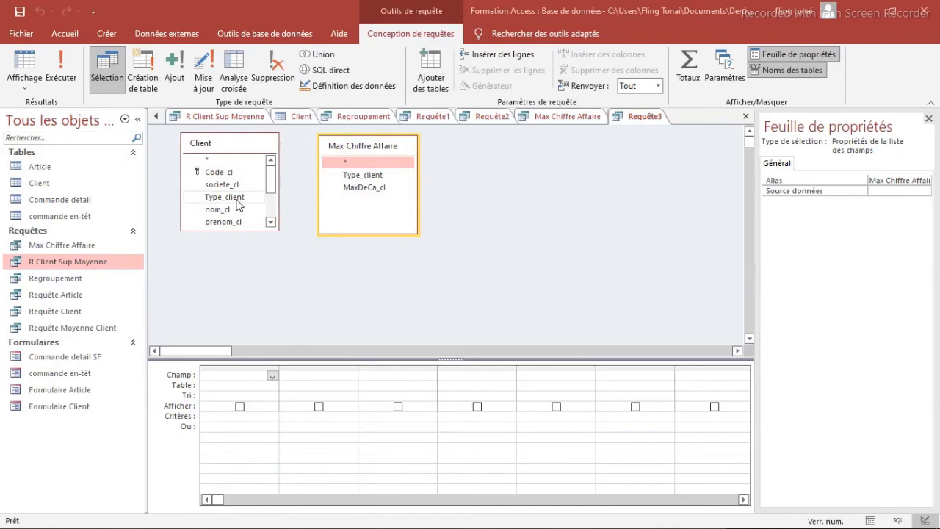
# Step: Join Client to Max Chiffre Affaire by linking Type_client to Type_client and Ca_cl to MaxDeCa_cl
pyautogui.moveTo(247, 200); pyautogui.dragTo(345, 177)
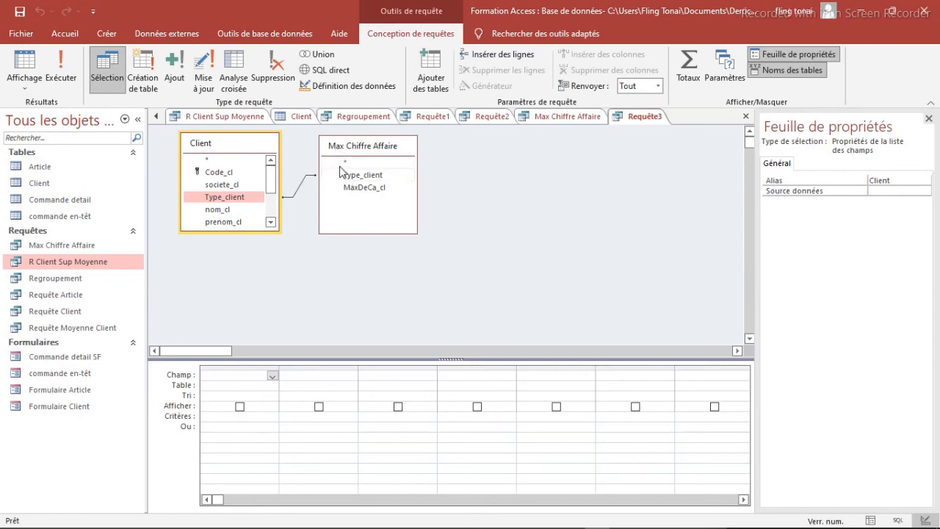
pyautogui.scroll(-2, 249, 205)
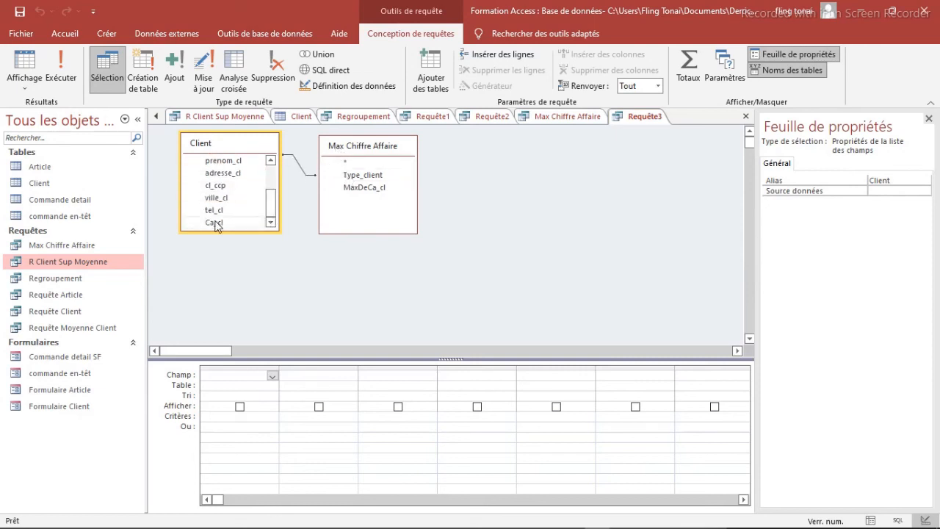
pyautogui.moveTo(216, 223); pyautogui.dragTo(348, 193)
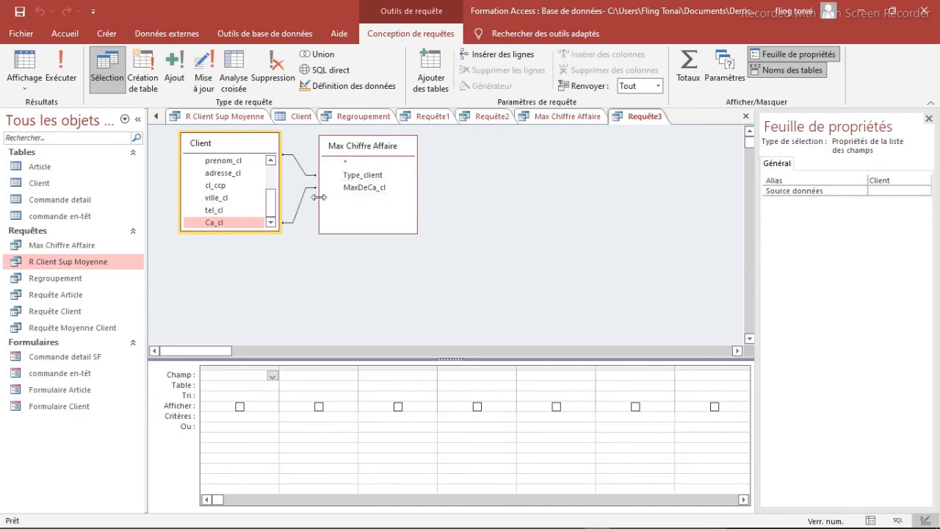
# Step: Add the Client fields Type_client, Code_cl and Ca_cl to the query grid in that order
pyautogui.click(272, 186)
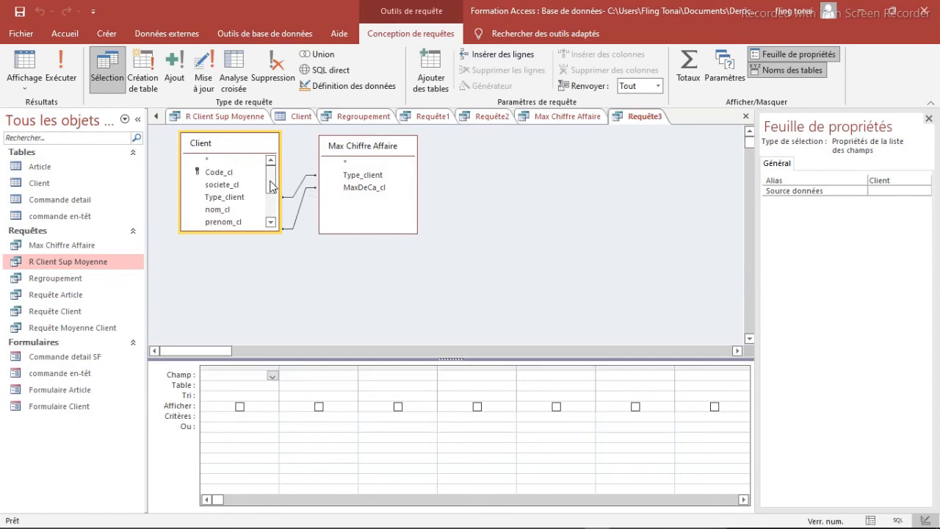
pyautogui.doubleClick(237, 198)
pyautogui.scroll(-1, 270, 197)
pyautogui.scroll(2, 272, 197)
pyautogui.doubleClick(230, 170)
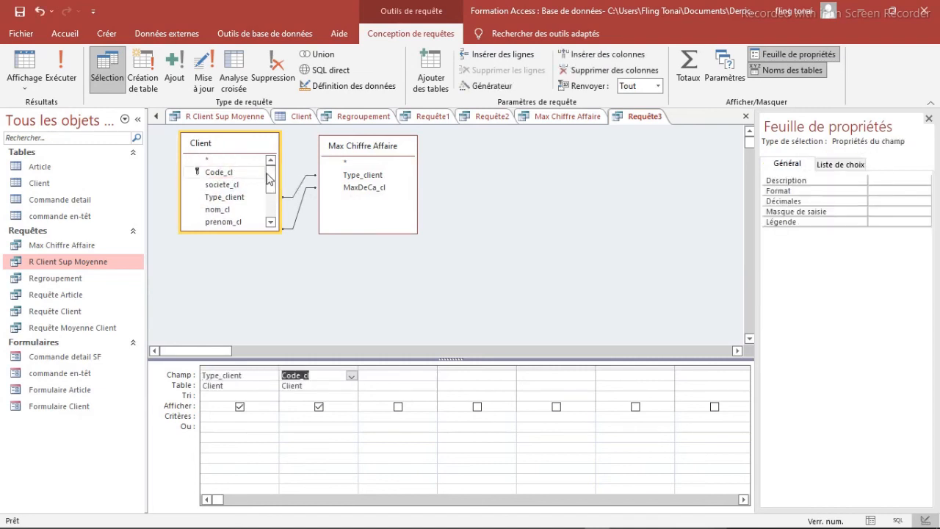
pyautogui.moveTo(268, 180); pyautogui.dragTo(269, 206)
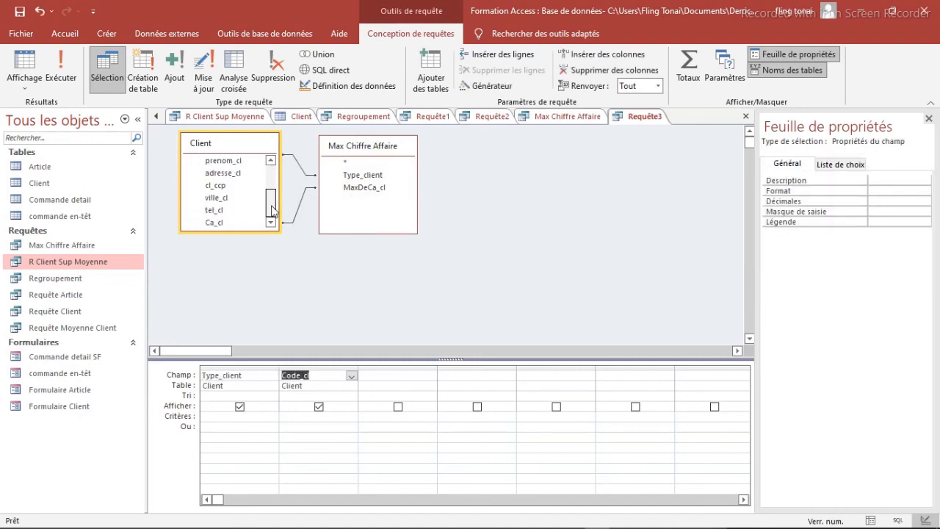
pyautogui.doubleClick(224, 222)
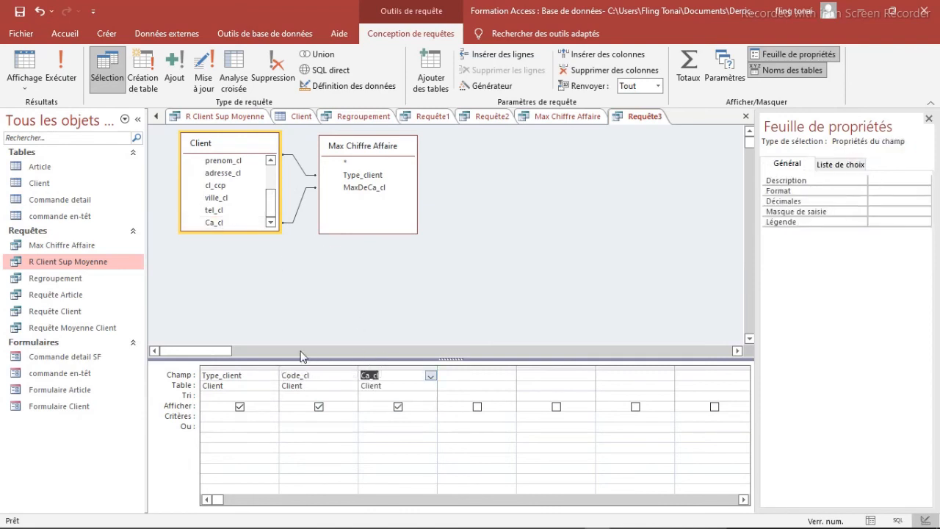
# Step: Sort the query by Type_client in ascending order (Croissant)
pyautogui.click(257, 396)
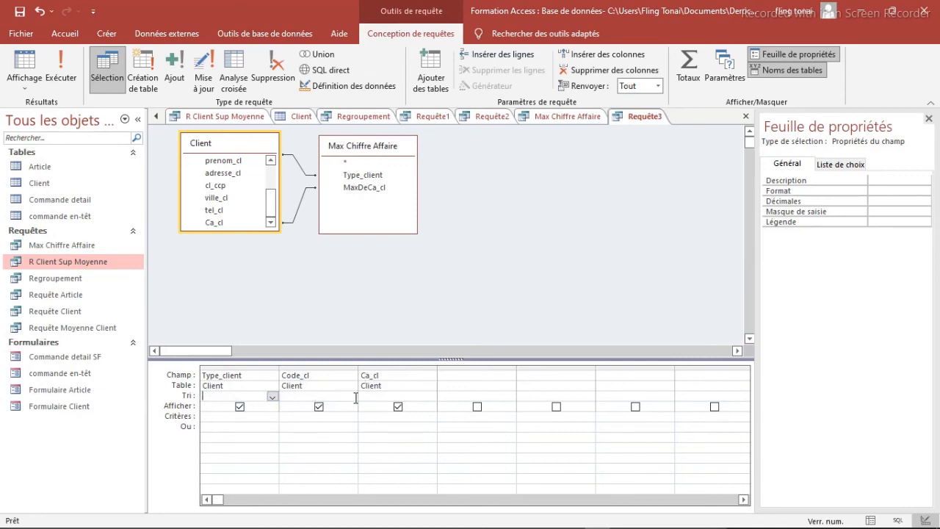
pyautogui.click(271, 397)
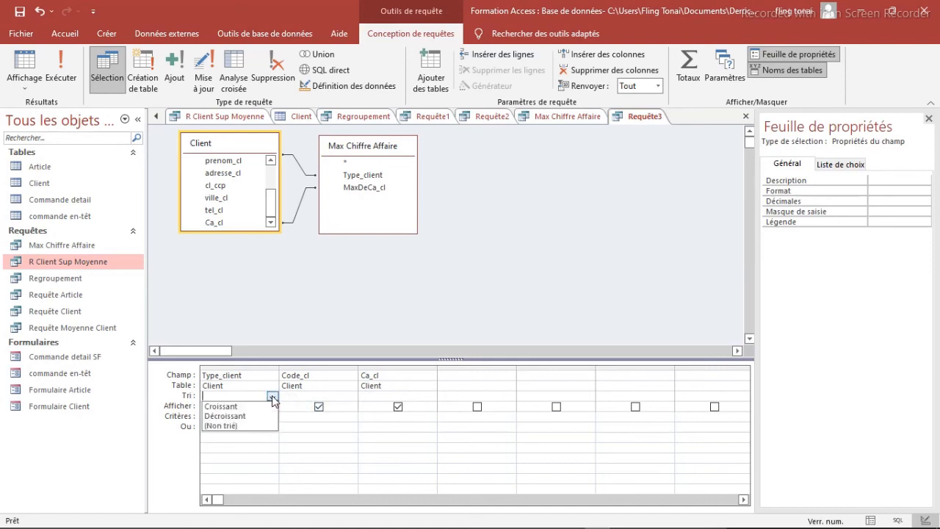
pyautogui.click(222, 406)
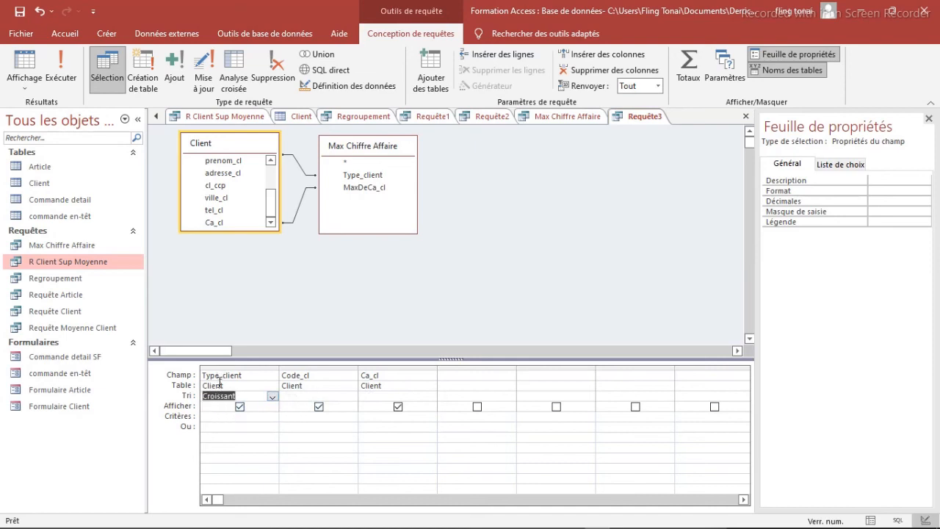
# Step: Save the query under the name Meilleur Client par Type
pyautogui.rightClick(641, 121)
pyautogui.click(664, 126)
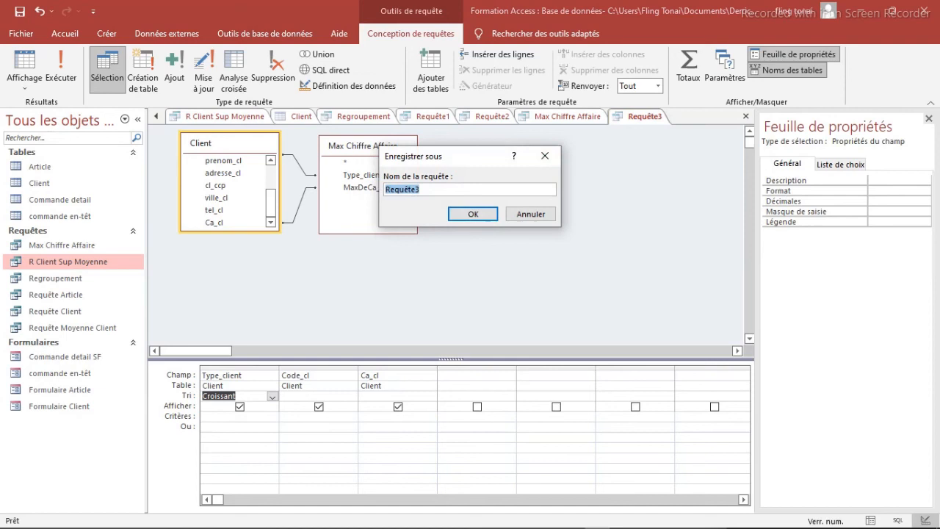
pyautogui.write('Meilleur Client par Type')
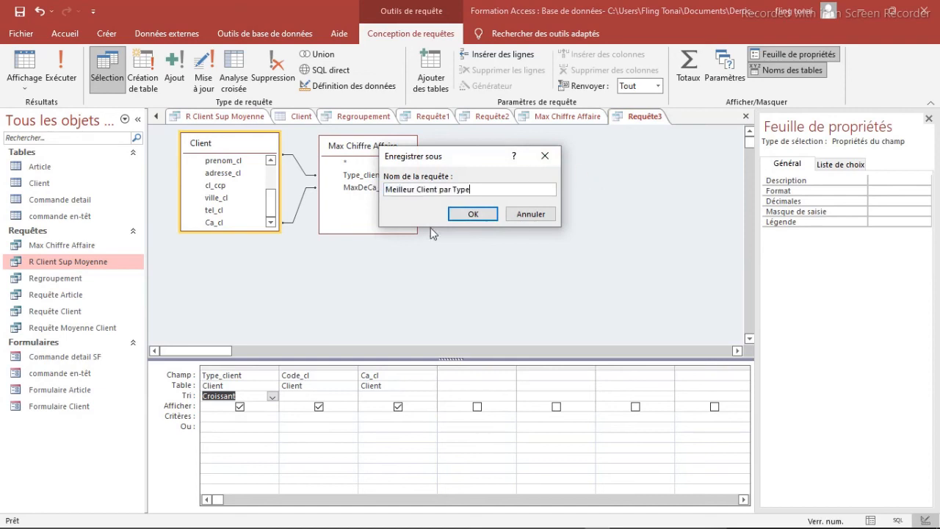
pyautogui.click(470, 214)
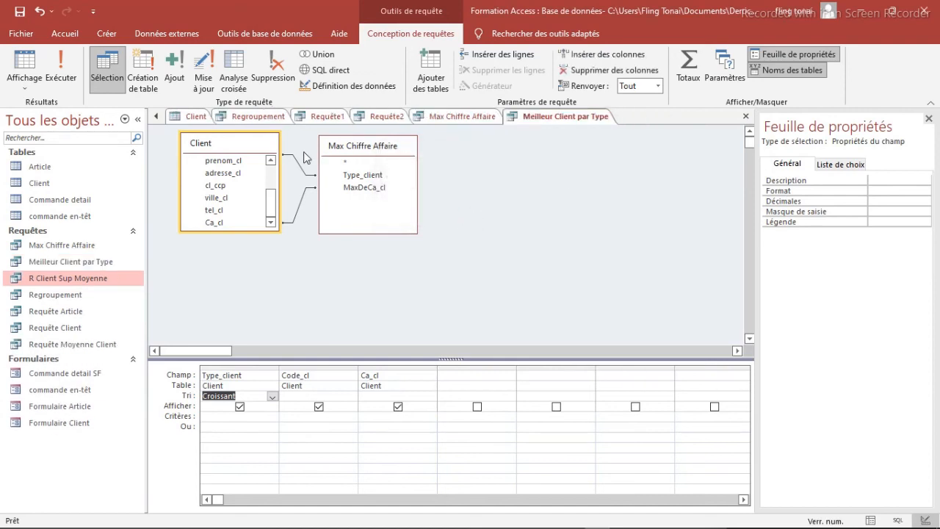
# Step: Run the Meilleur Client par Type query and compare its rows with the Client table before returning to the query's design view
pyautogui.click(60, 74)
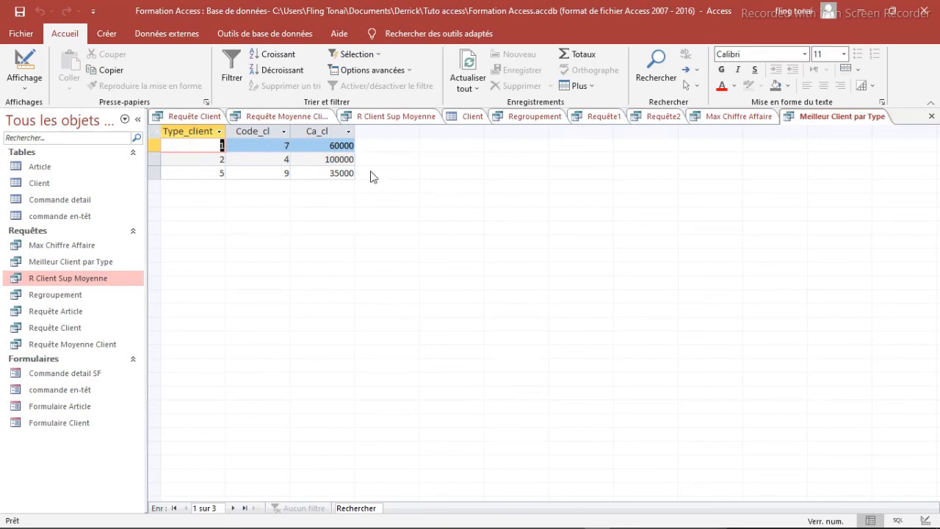
pyautogui.click(473, 116)
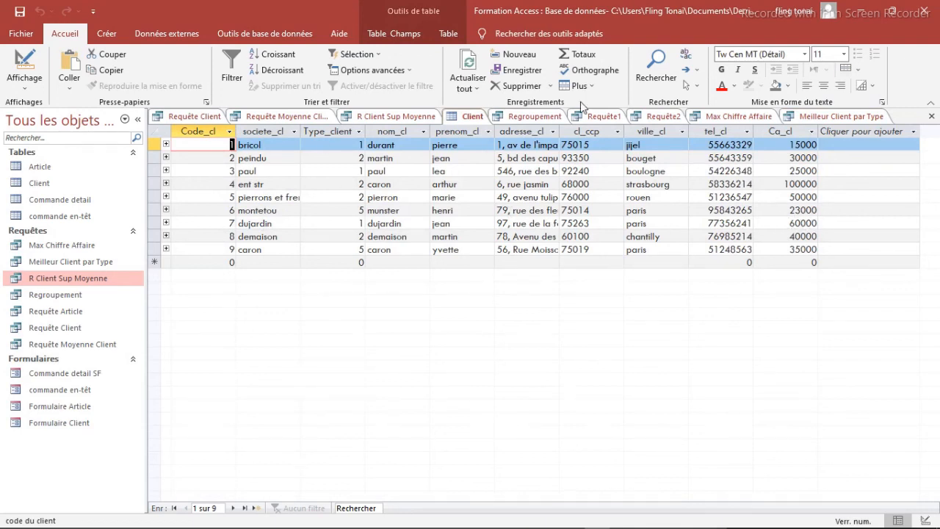
pyautogui.click(832, 115)
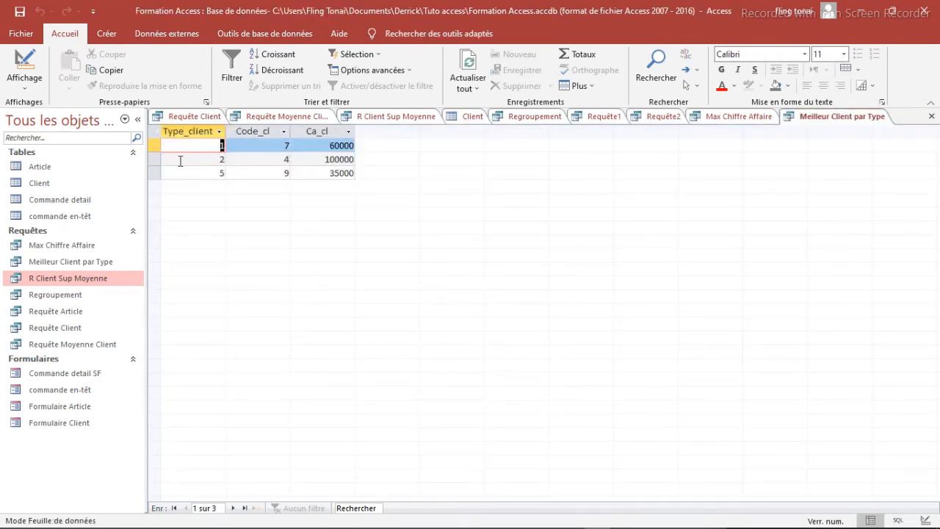
pyautogui.click(25, 78)
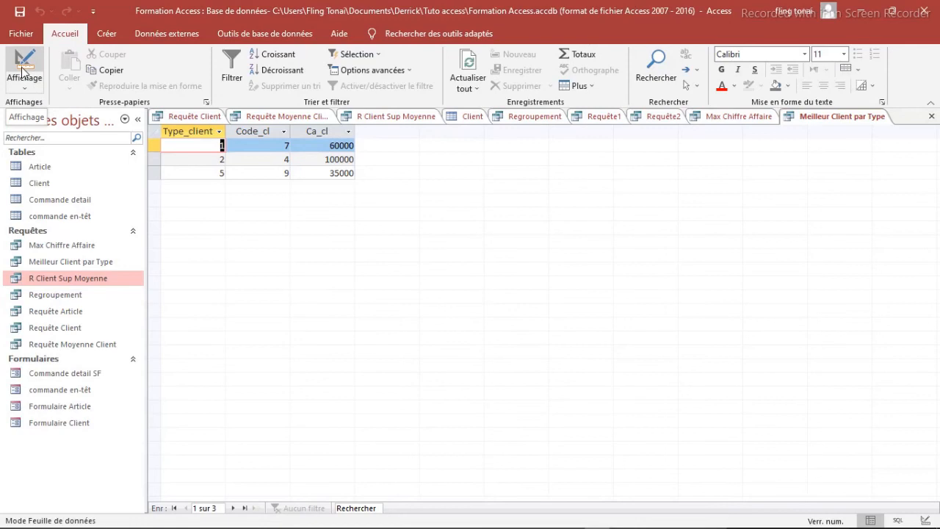